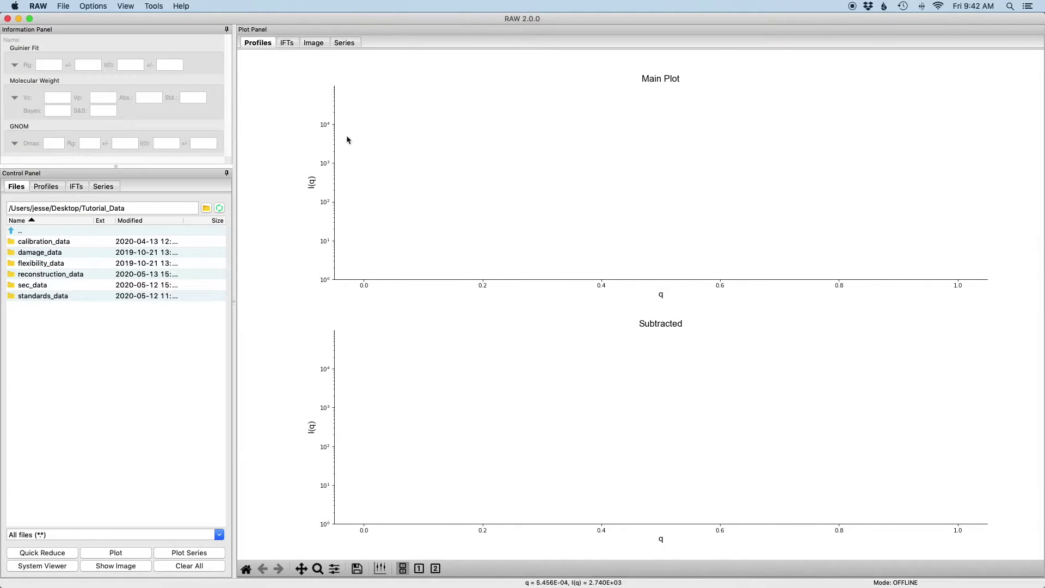
Open the Tools menu in RAW's menu bar.
{"action": "left_click", "coordinate": [155, 6]}
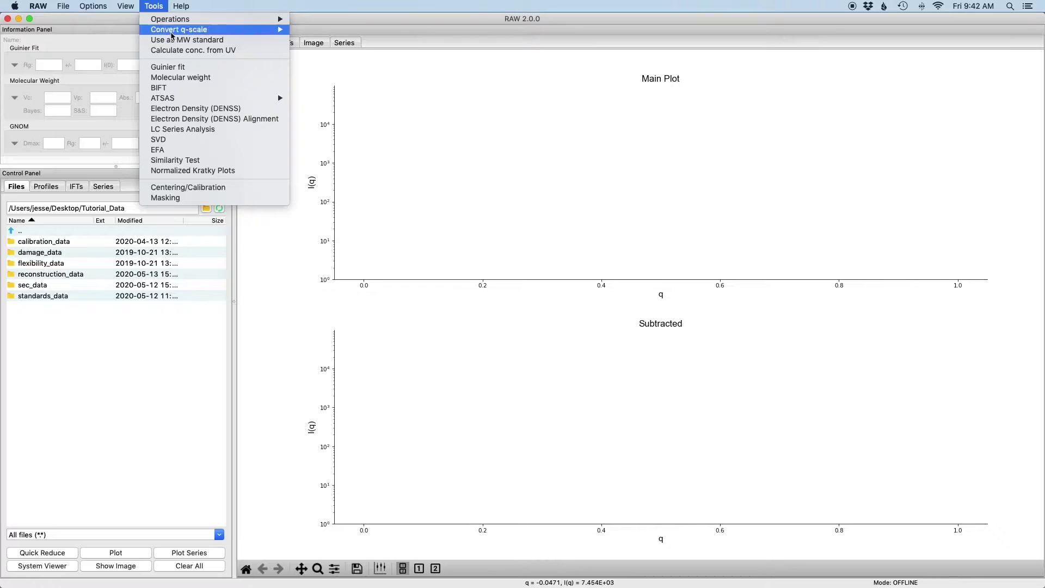
{"action": "mouse_move", "coordinate": [162, 98]}
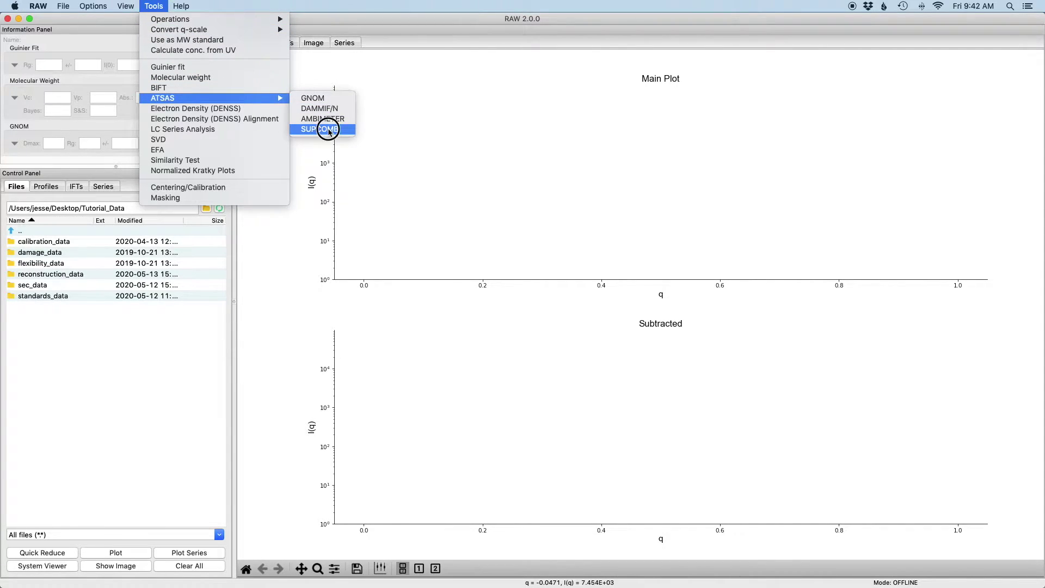
Launch SUPCOMB from Tools > ATSAS and start choosing its reference file.
{"action": "left_click", "coordinate": [328, 128]}
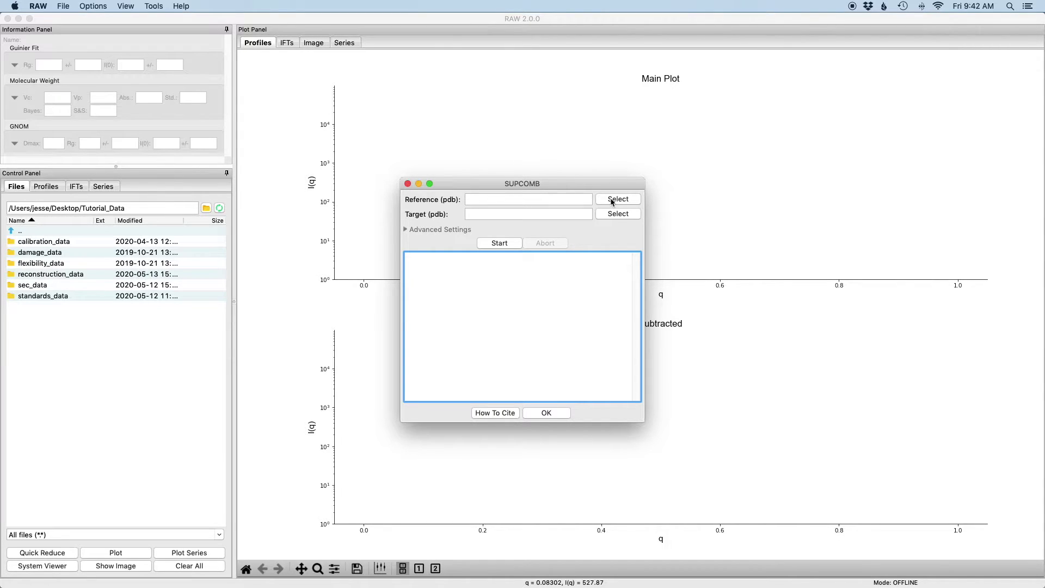
{"action": "left_click", "coordinate": [611, 201]}
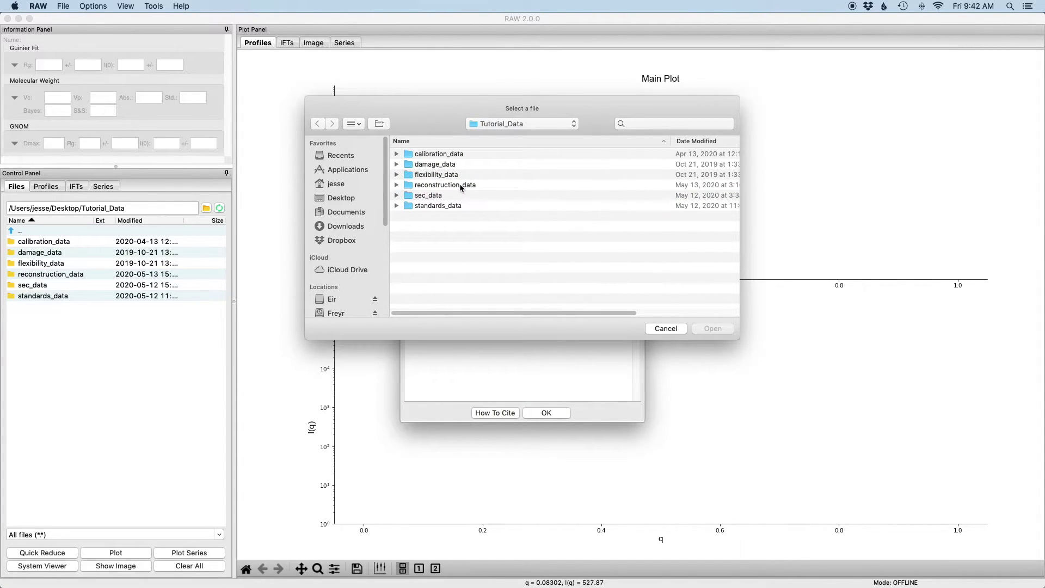
Choose reconstruction_data/gi_complete/1XIB_4mer.pdb as the SUPCOMB reference structure.
{"action": "double_click", "coordinate": [461, 186]}
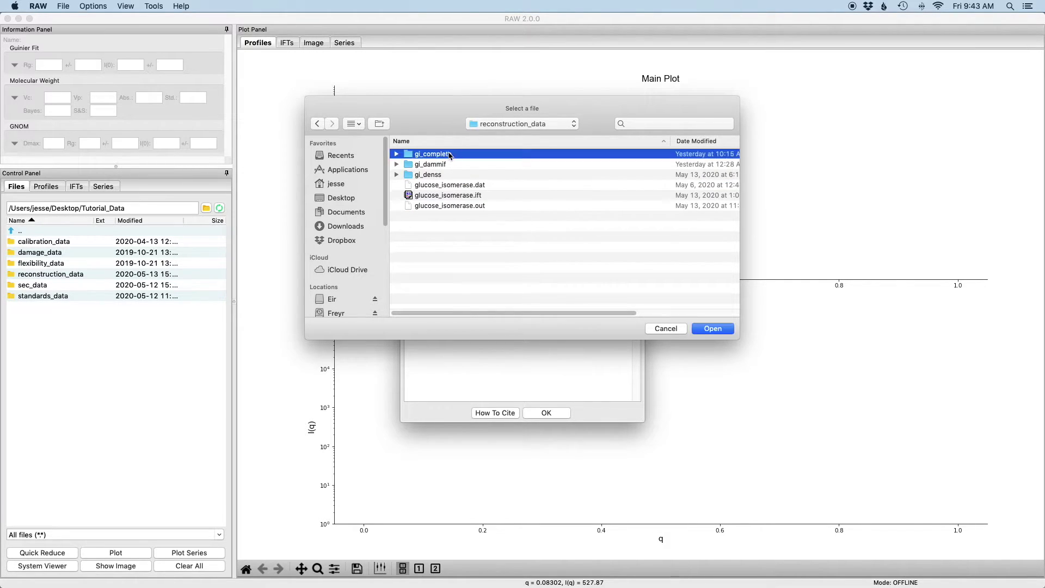
{"action": "double_click", "coordinate": [450, 155]}
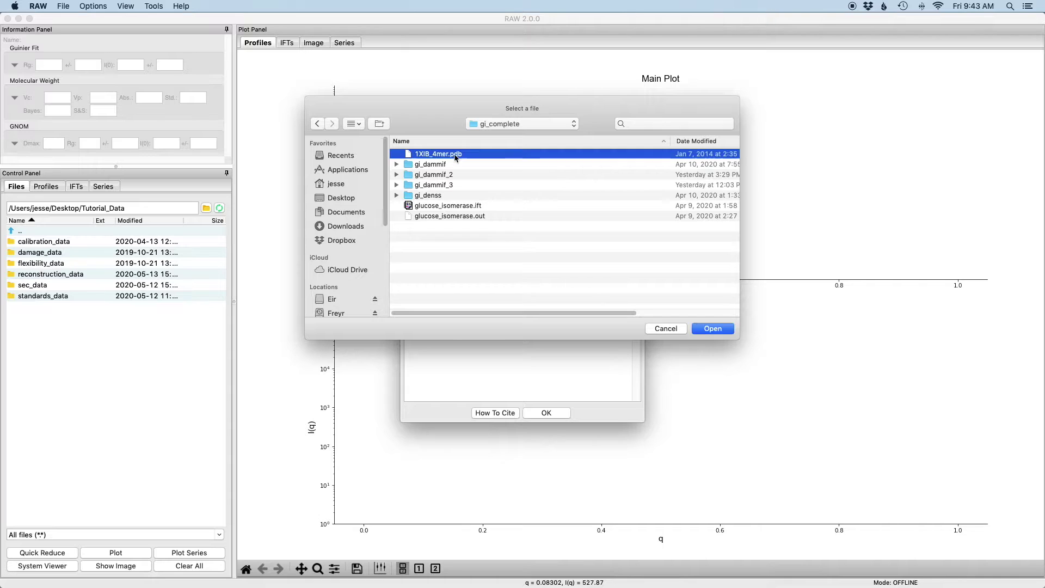
{"action": "left_click", "coordinate": [455, 157]}
{"action": "left_click", "coordinate": [713, 329]}
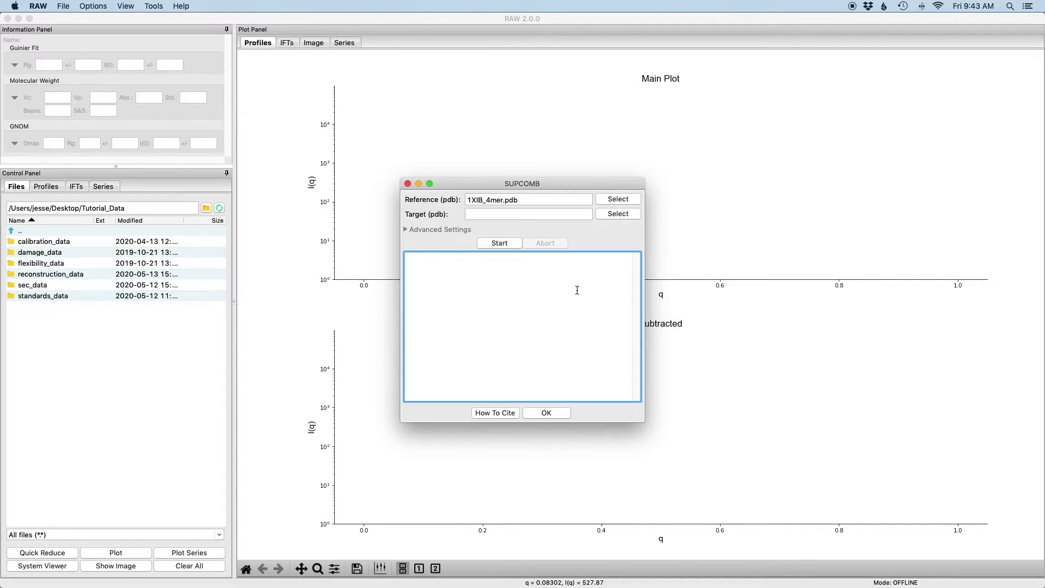
{"action": "left_click", "coordinate": [627, 216]}
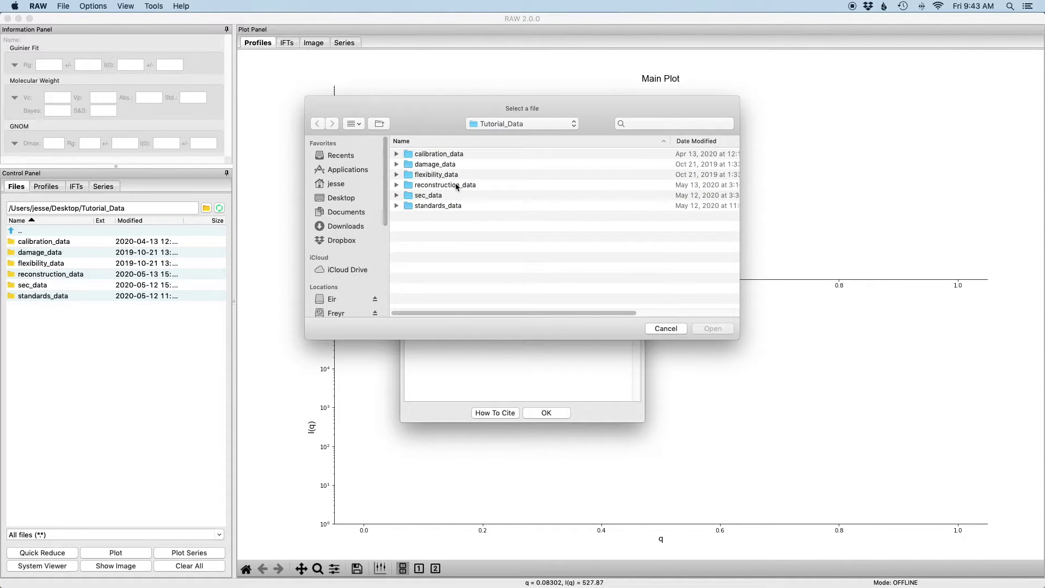
Navigate back from gi_complete to gi_dammif and choose refine_glucose_isomerase-1.pdb as target.
{"action": "double_click", "coordinate": [457, 187]}
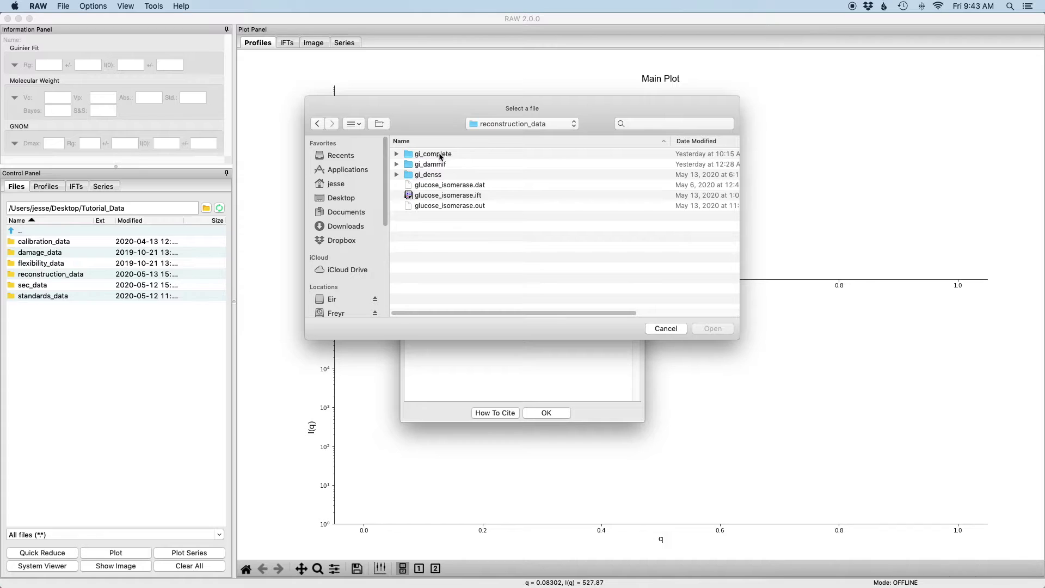
{"action": "double_click", "coordinate": [439, 155]}
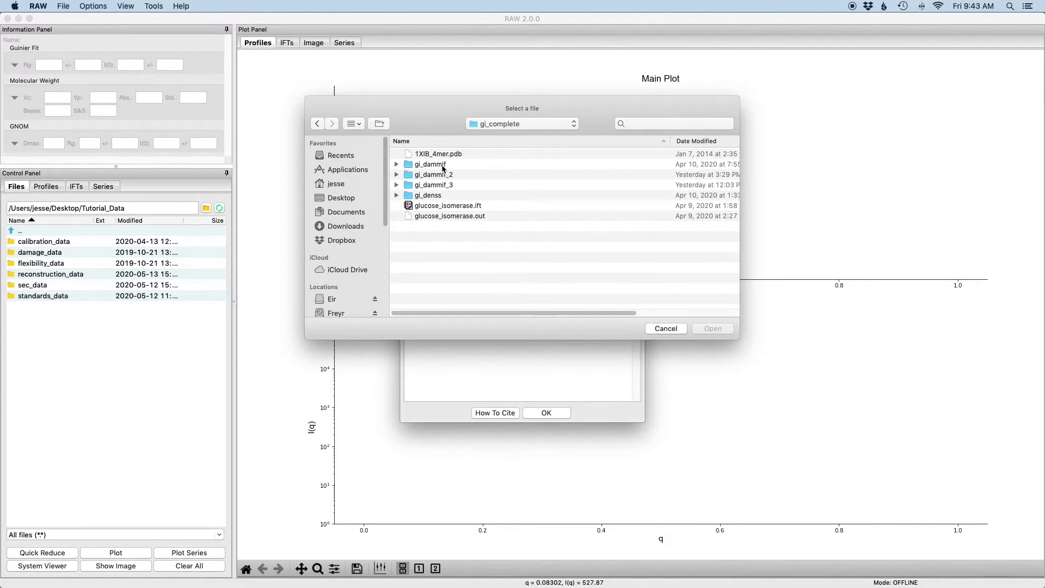
{"action": "left_click", "coordinate": [489, 124]}
{"action": "left_click", "coordinate": [491, 136]}
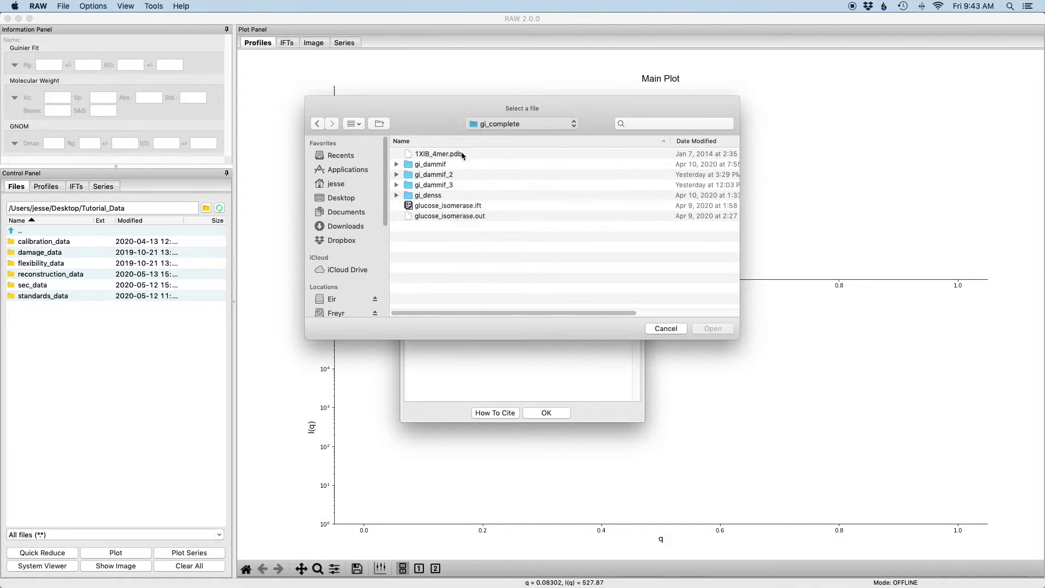
{"action": "double_click", "coordinate": [441, 165]}
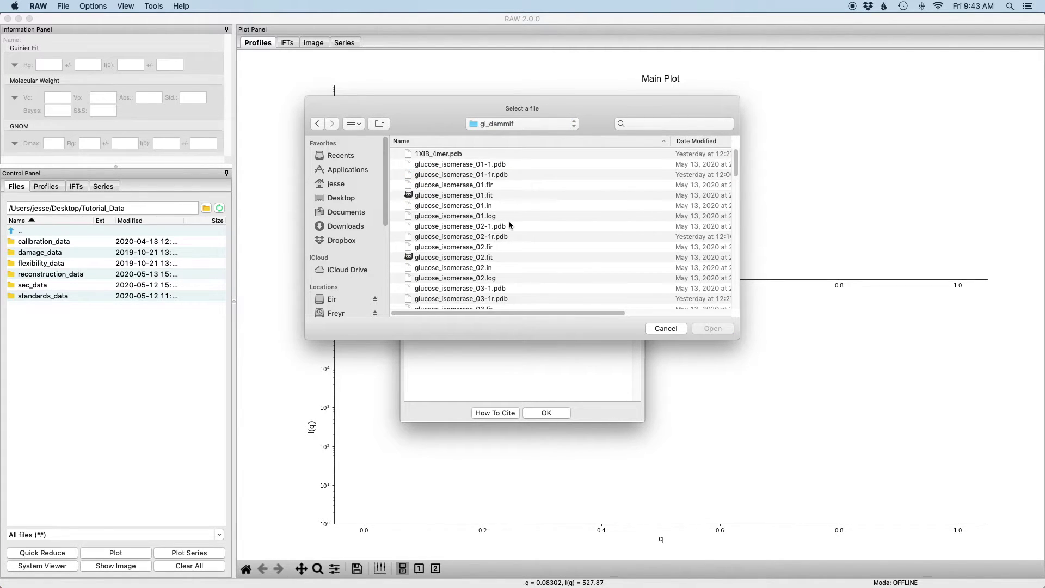
{"action": "scroll", "coordinate": [510, 222], "scroll_direction": "down", "scroll_amount": 5}
{"action": "scroll", "coordinate": [511, 220], "scroll_direction": "down", "scroll_amount": 5}
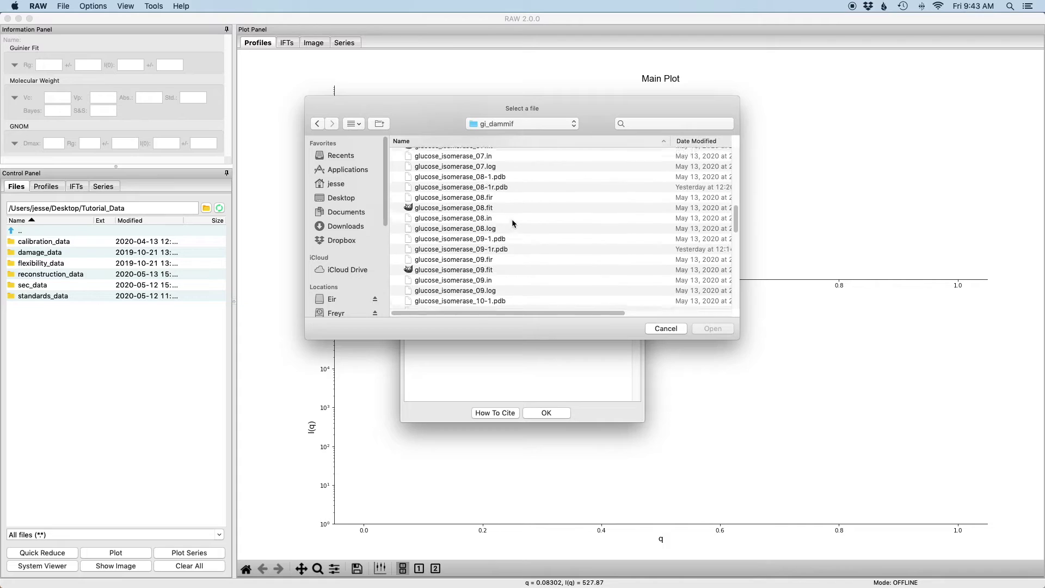
{"action": "scroll", "coordinate": [512, 219], "scroll_direction": "down", "scroll_amount": 5}
{"action": "scroll", "coordinate": [512, 219], "scroll_direction": "down", "scroll_amount": 5}
{"action": "scroll", "coordinate": [512, 219], "scroll_direction": "down", "scroll_amount": 3}
{"action": "scroll", "coordinate": [511, 219], "scroll_direction": "down", "scroll_amount": 2}
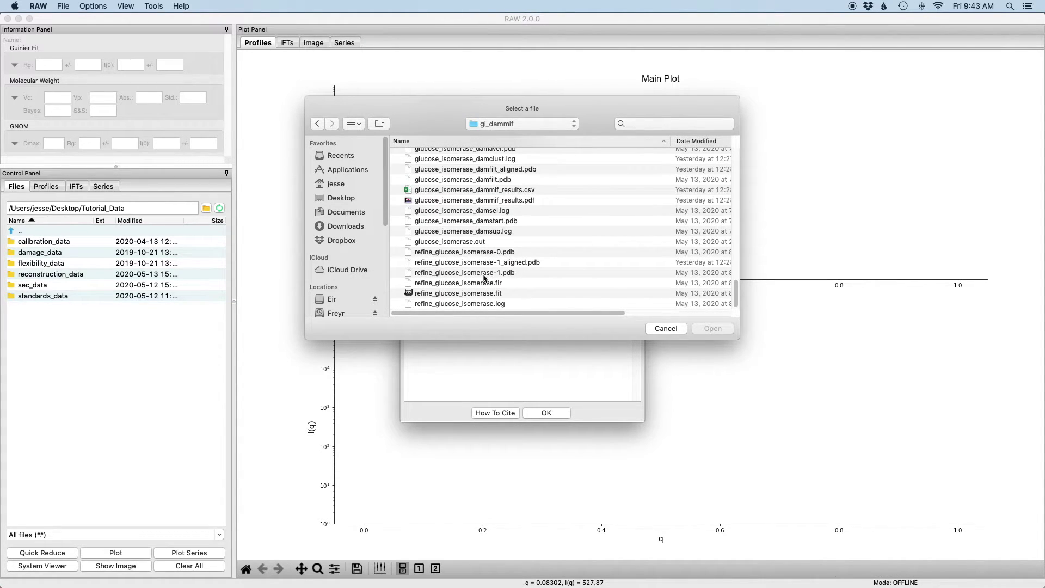
{"action": "left_click", "coordinate": [459, 275]}
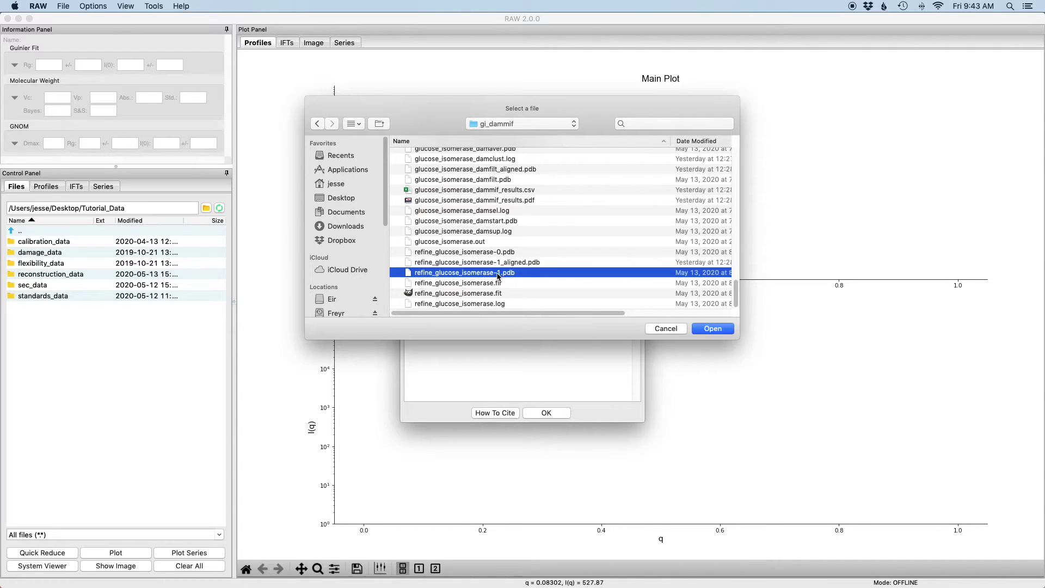
{"action": "left_click", "coordinate": [714, 330]}
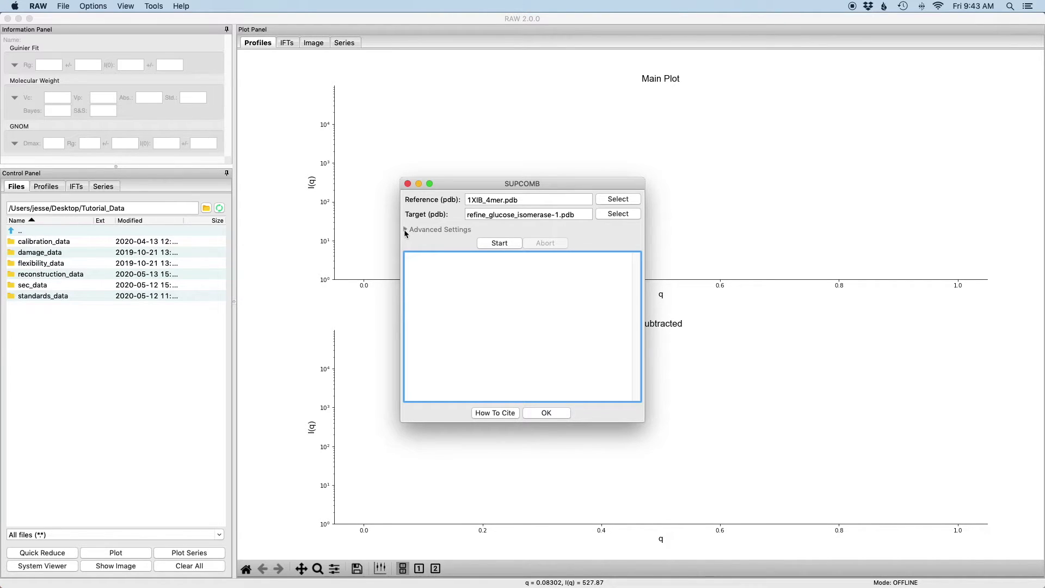
{"action": "left_click", "coordinate": [404, 230]}
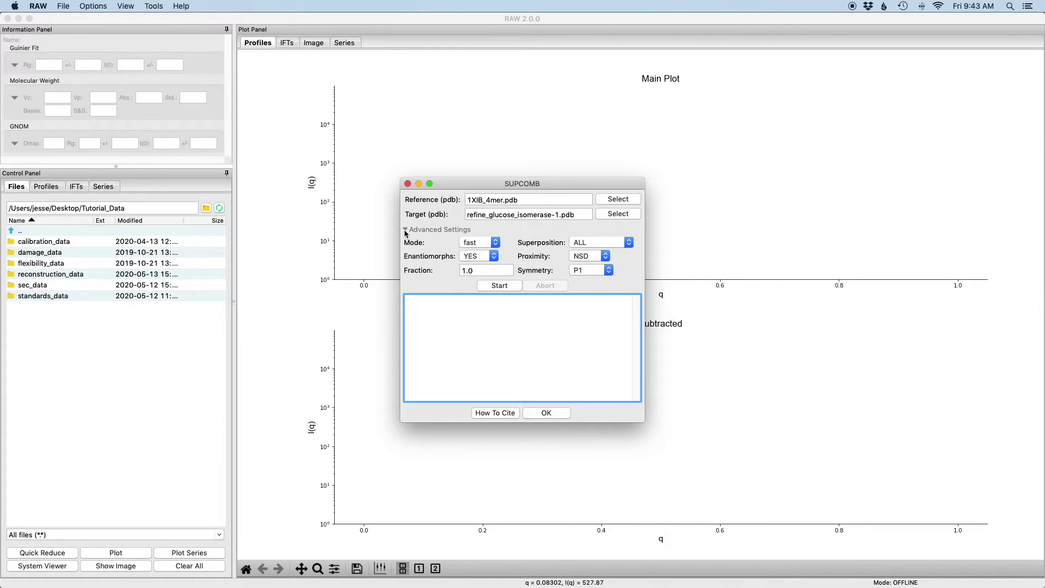
{"action": "left_click", "coordinate": [405, 230]}
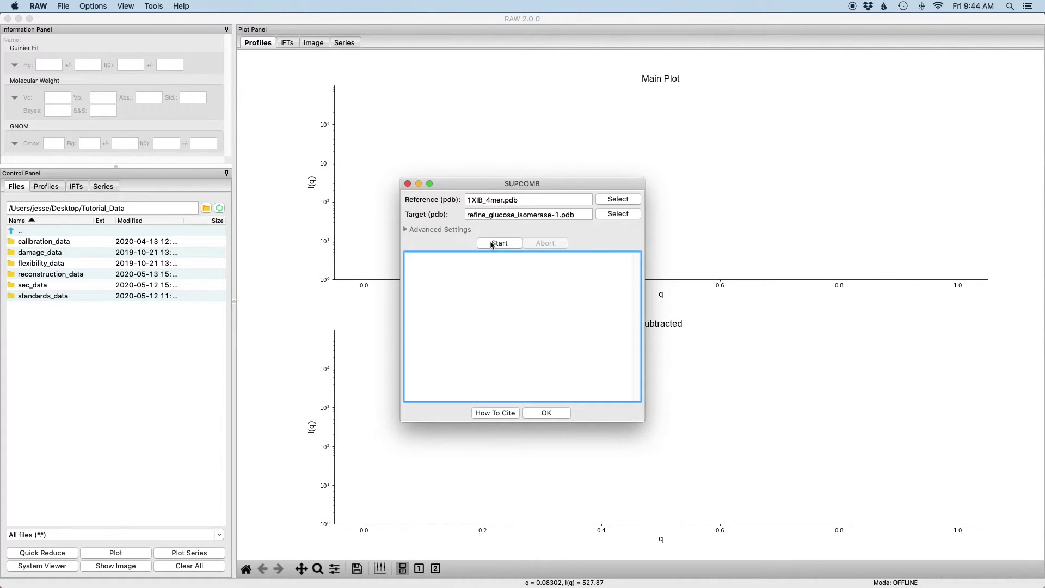
{"action": "left_click", "coordinate": [498, 244]}
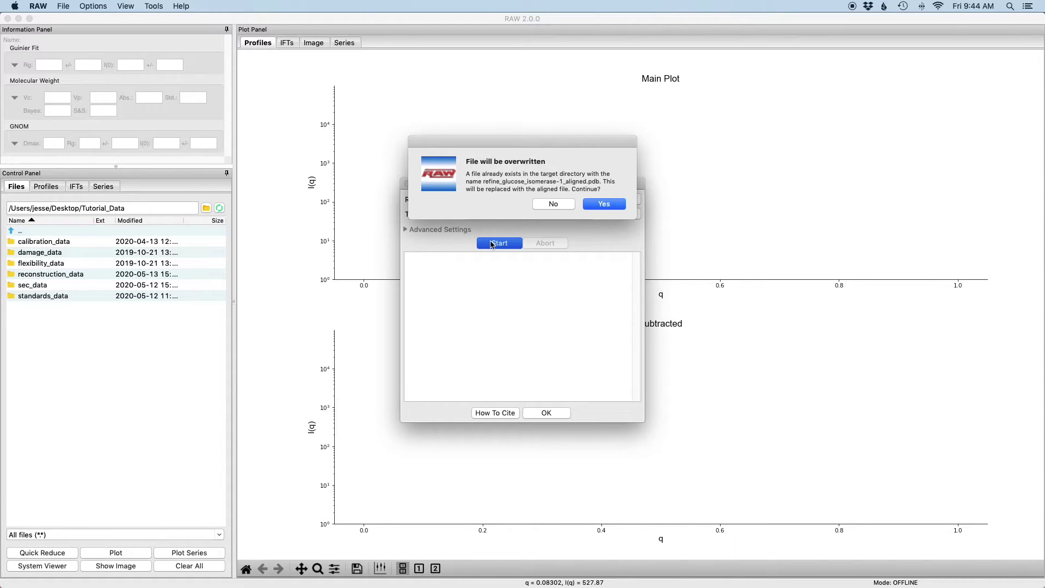
Approve overwriting refine_glucose_isomerase-1_aligned.pdb, then view SUPCOMB's How To Cite information.
{"action": "left_click", "coordinate": [603, 205]}
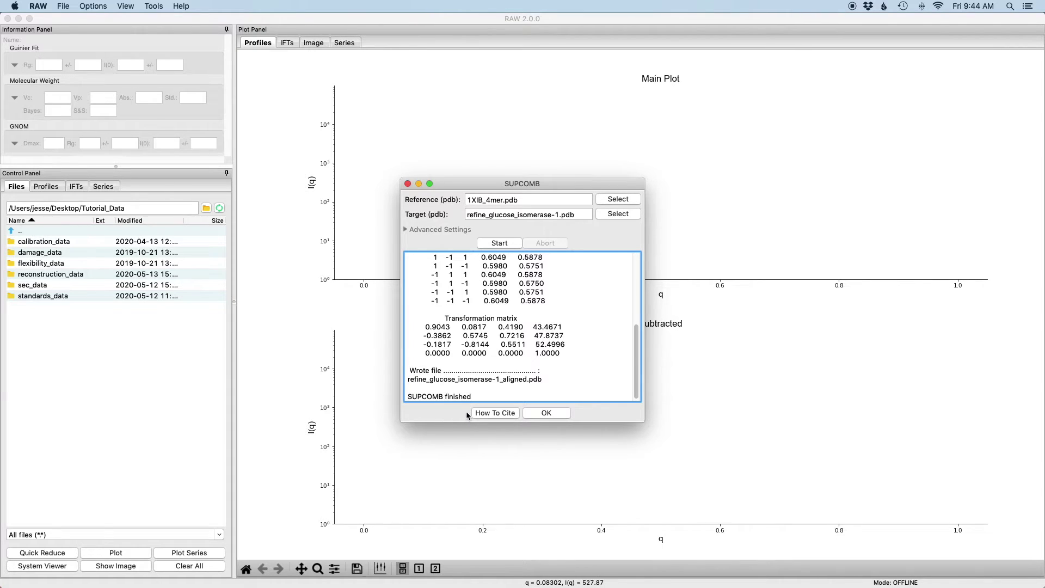
{"action": "left_click", "coordinate": [489, 415]}
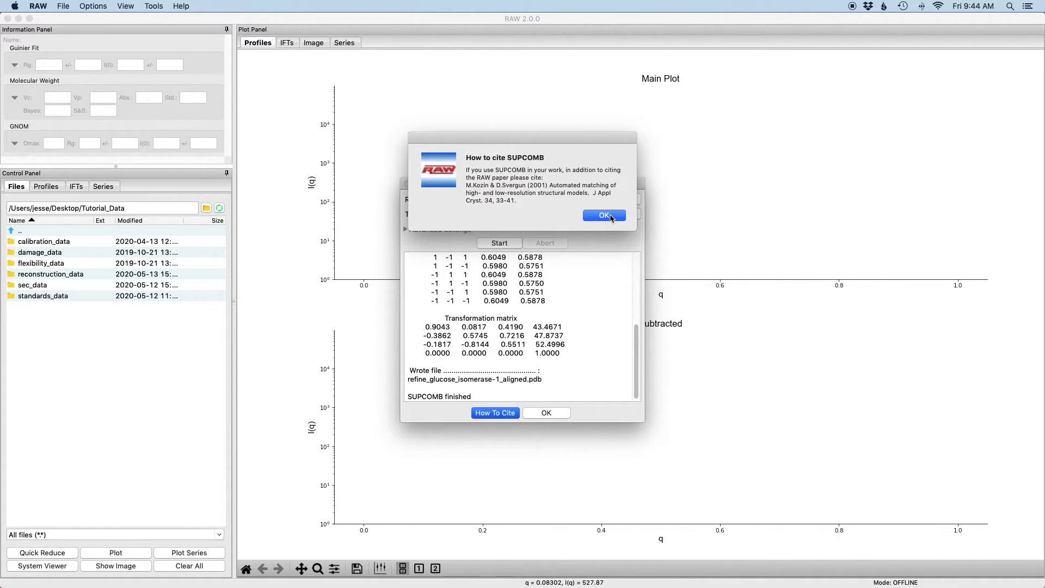
Dismiss the citation alert with OK and close the SUPCOMB dialog.
{"action": "left_click", "coordinate": [610, 217]}
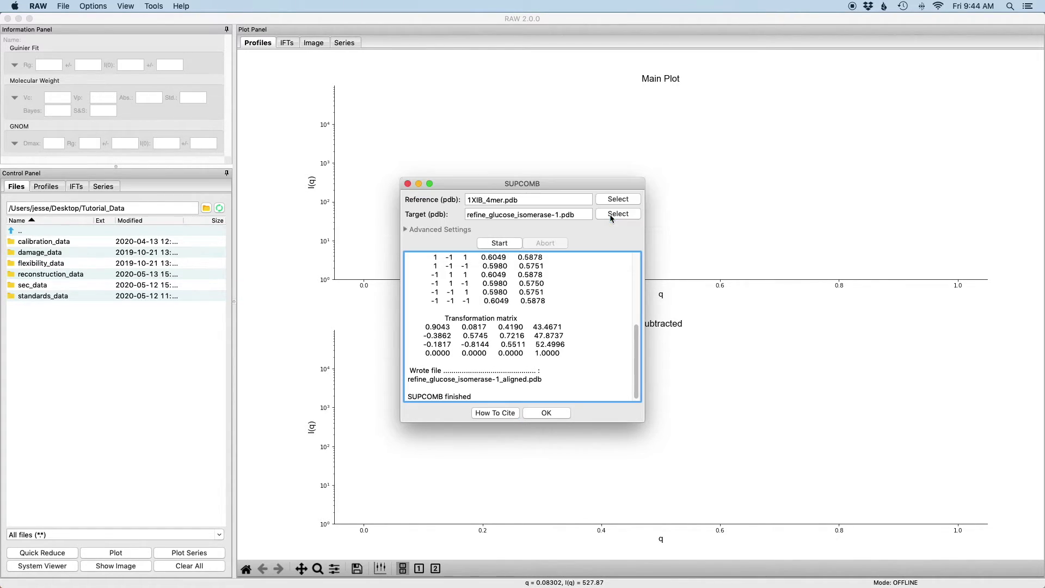
{"action": "left_click", "coordinate": [558, 413]}
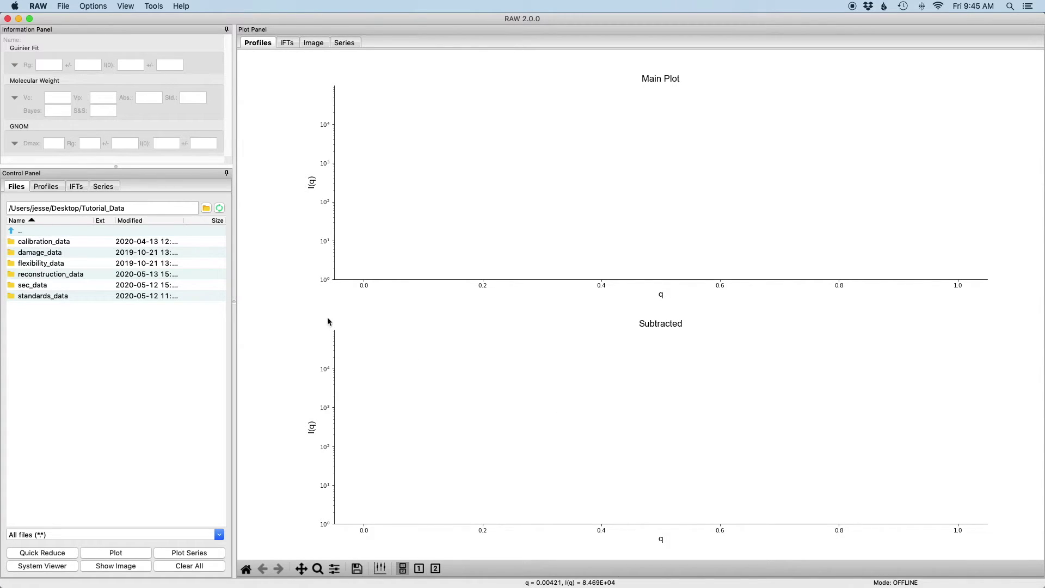
Browse the Files tab to reconstruction_data/gi_dammif and widen the Name column.
{"action": "double_click", "coordinate": [75, 278]}
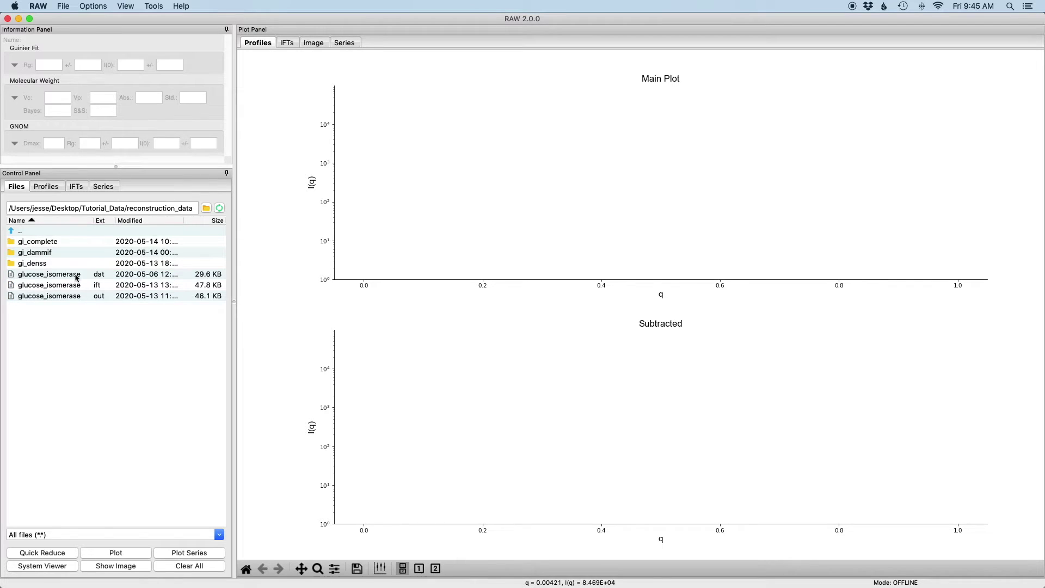
{"action": "double_click", "coordinate": [50, 253]}
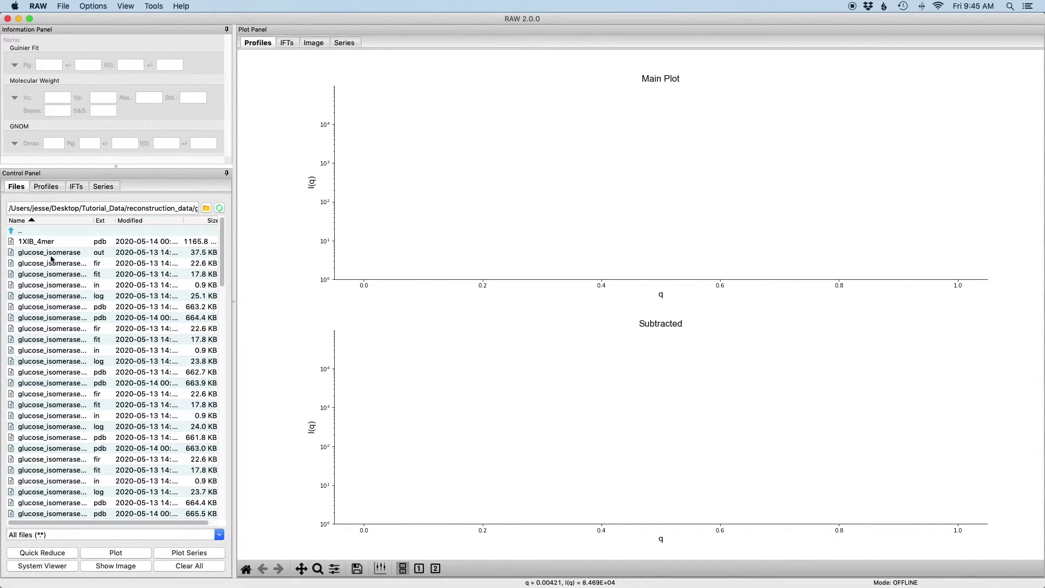
{"action": "left_click_drag", "start_coordinate": [92, 221], "coordinate": [133, 221]}
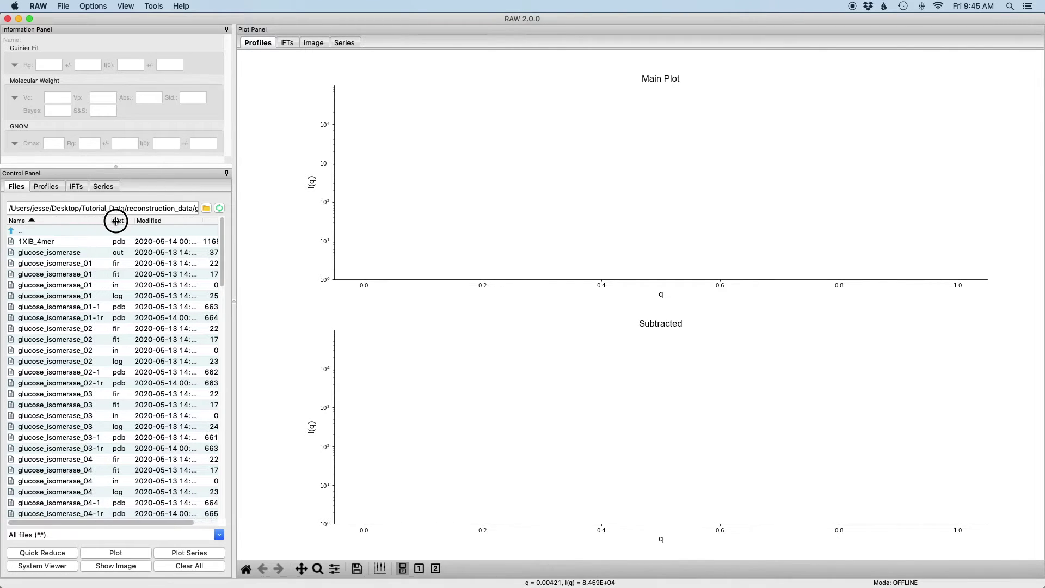
{"action": "scroll", "coordinate": [136, 287], "scroll_direction": "down", "scroll_amount": 15}
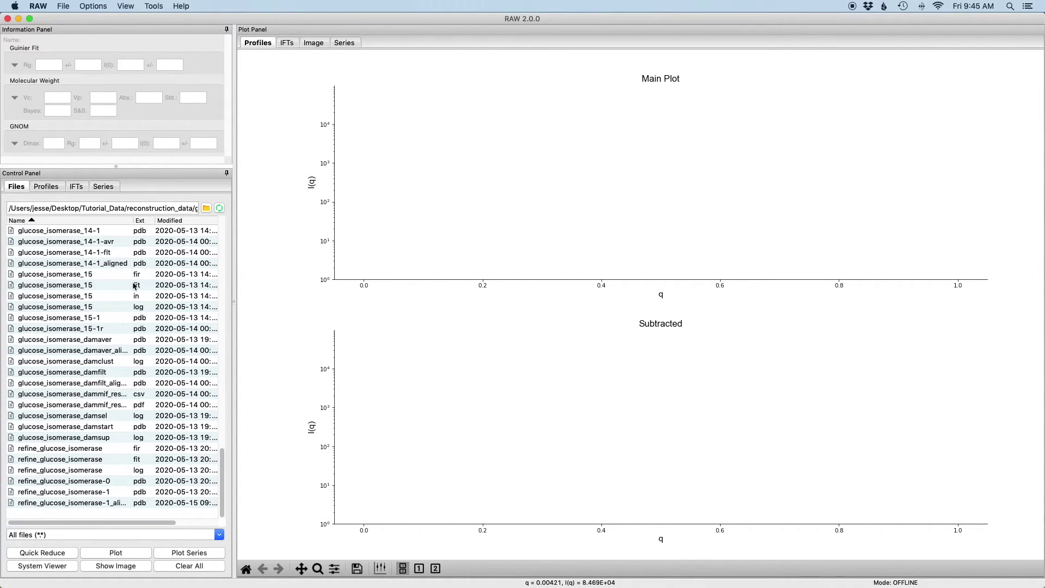
{"action": "left_click_drag", "start_coordinate": [134, 219], "coordinate": [153, 219]}
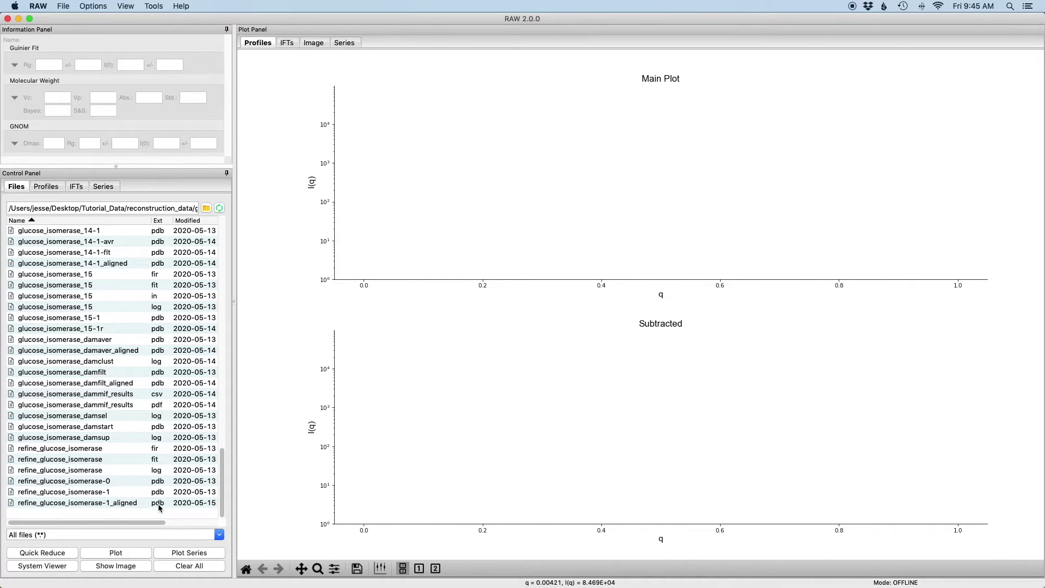
{"action": "left_click_drag", "start_coordinate": [153, 523], "coordinate": [190, 526]}
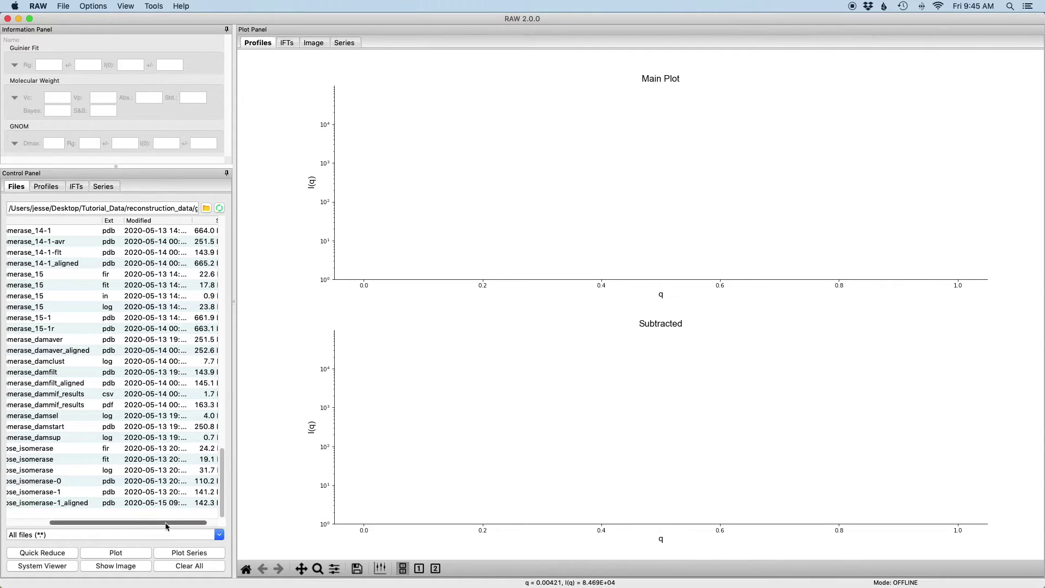
{"action": "left_click_drag", "start_coordinate": [159, 523], "coordinate": [121, 525]}
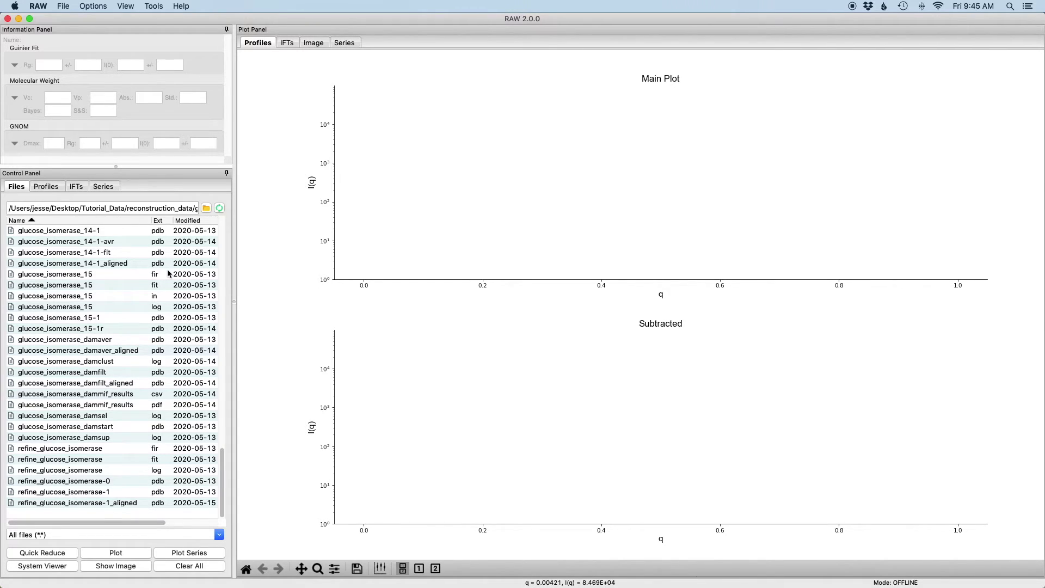
{"action": "left_click", "coordinate": [163, 5]}
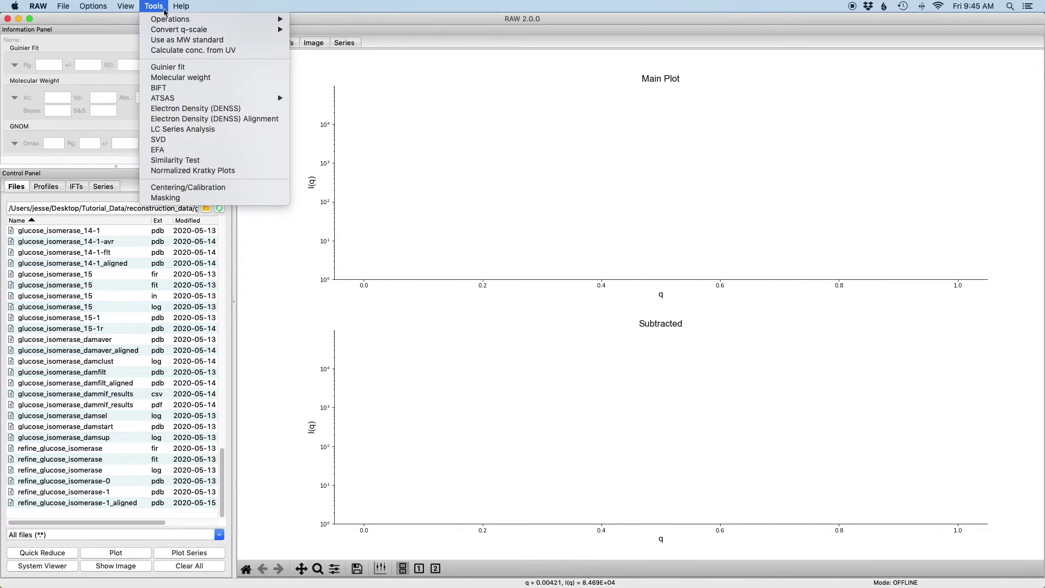
Launch the DENSS Alignment tool and start choosing its reference file.
{"action": "left_click", "coordinate": [187, 120]}
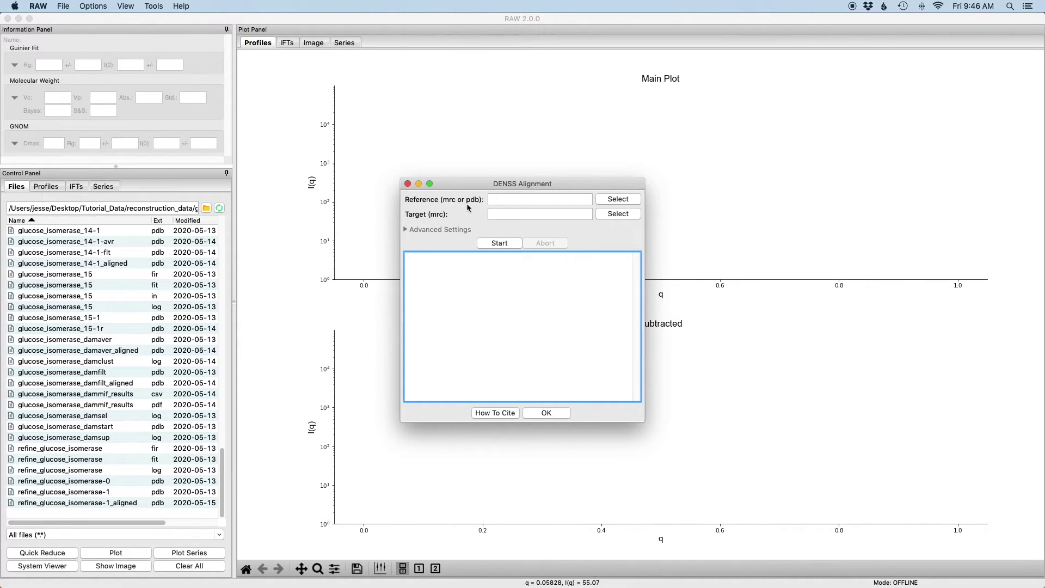
{"action": "left_click", "coordinate": [619, 200]}
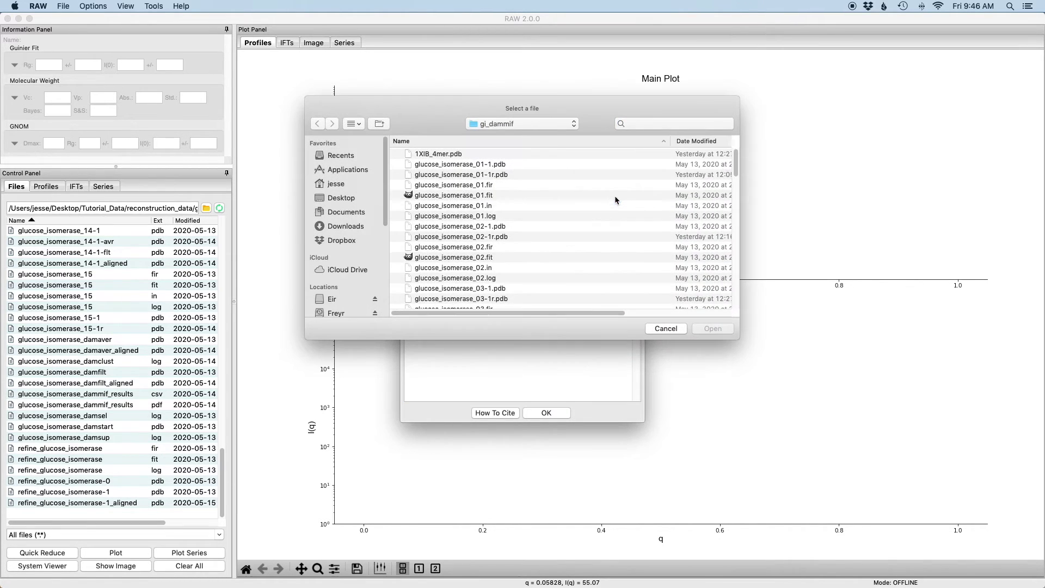
Use the path popup to choose gi_complete/1XIB_4mer.pdb as the DENSS reference.
{"action": "left_click", "coordinate": [509, 124]}
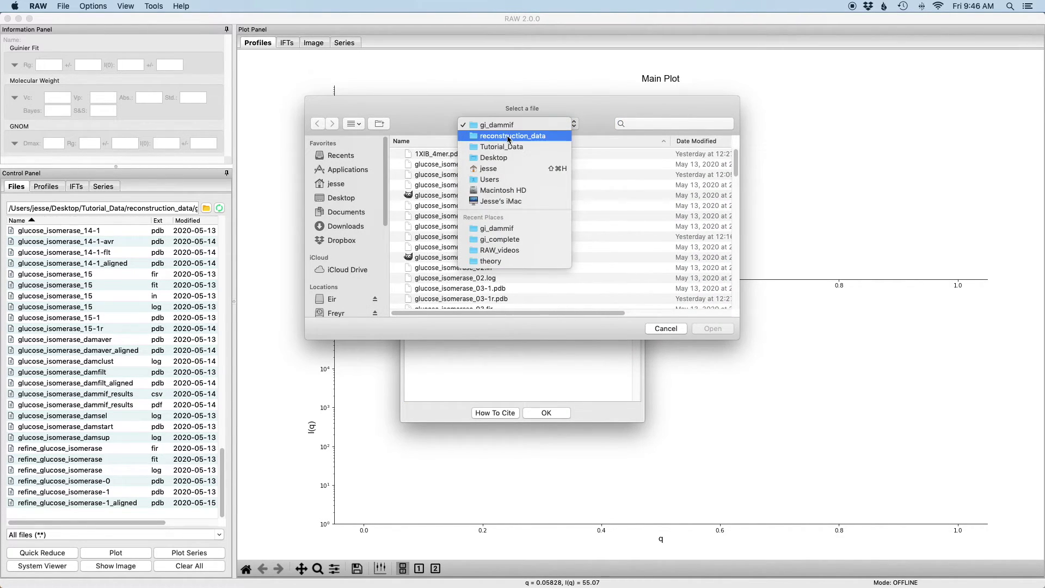
{"action": "double_click", "coordinate": [438, 155]}
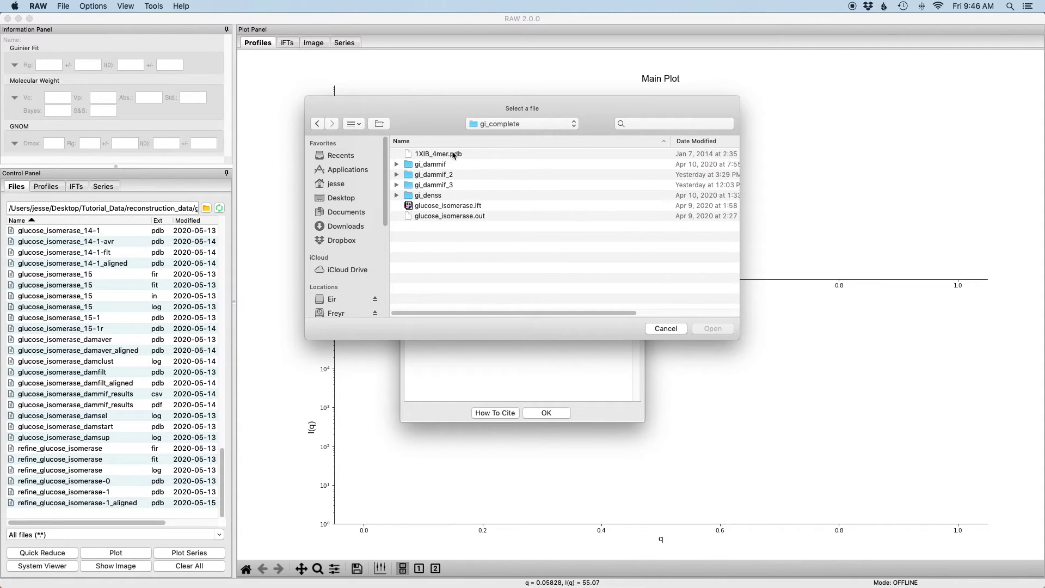
{"action": "double_click", "coordinate": [454, 156]}
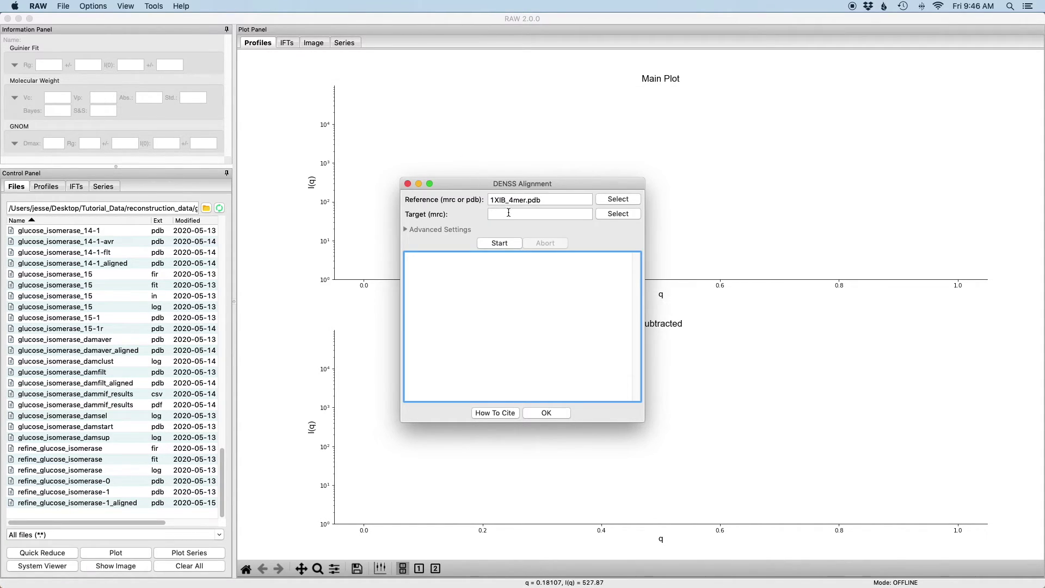
Choose gi_denss/glucose_isomerase_refine.mrc as the alignment target and expand Advanced Settings.
{"action": "left_click", "coordinate": [615, 215]}
{"action": "left_click", "coordinate": [504, 125]}
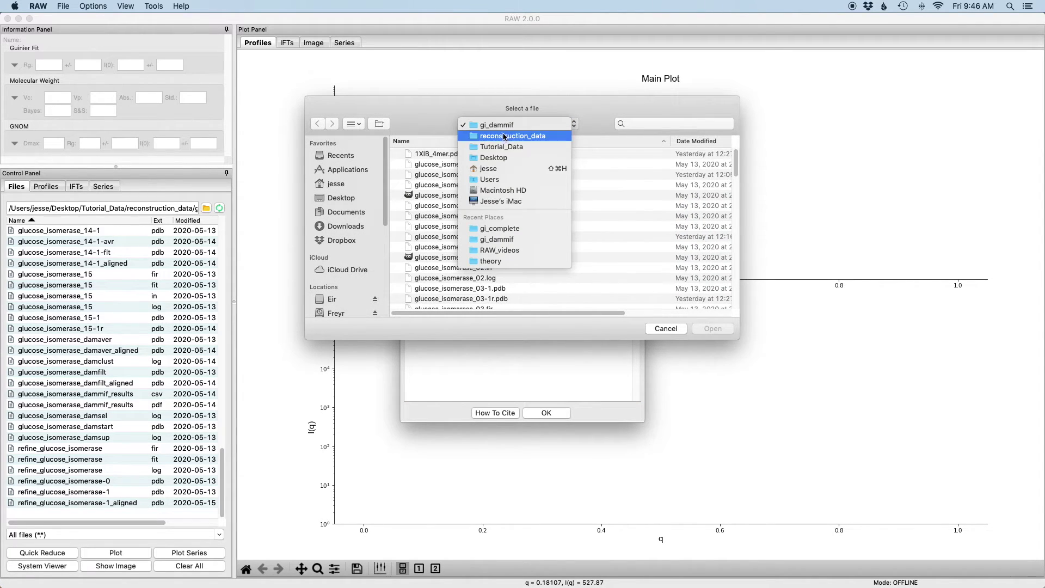
{"action": "left_click", "coordinate": [505, 134]}
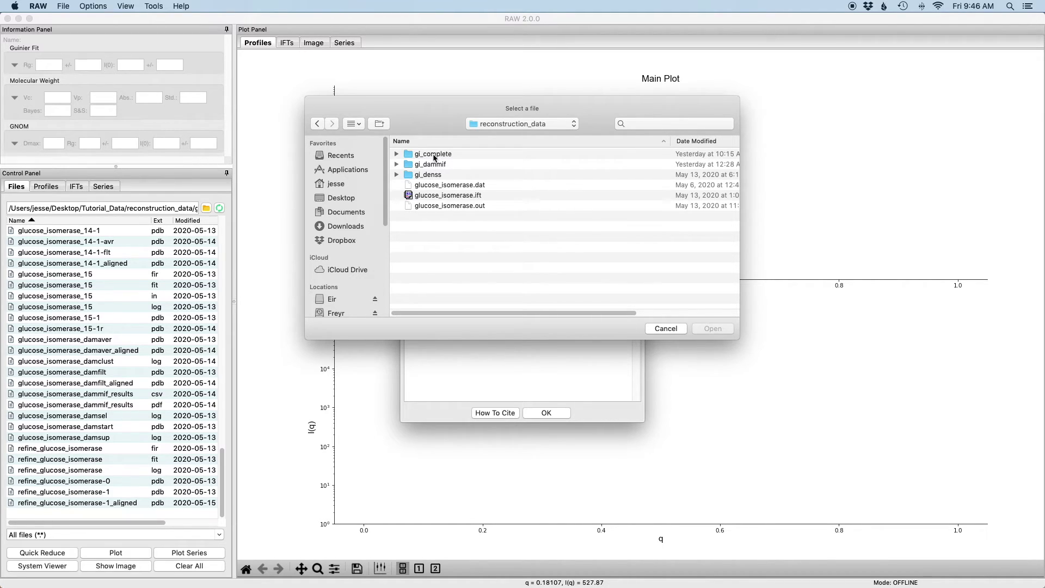
{"action": "double_click", "coordinate": [434, 179]}
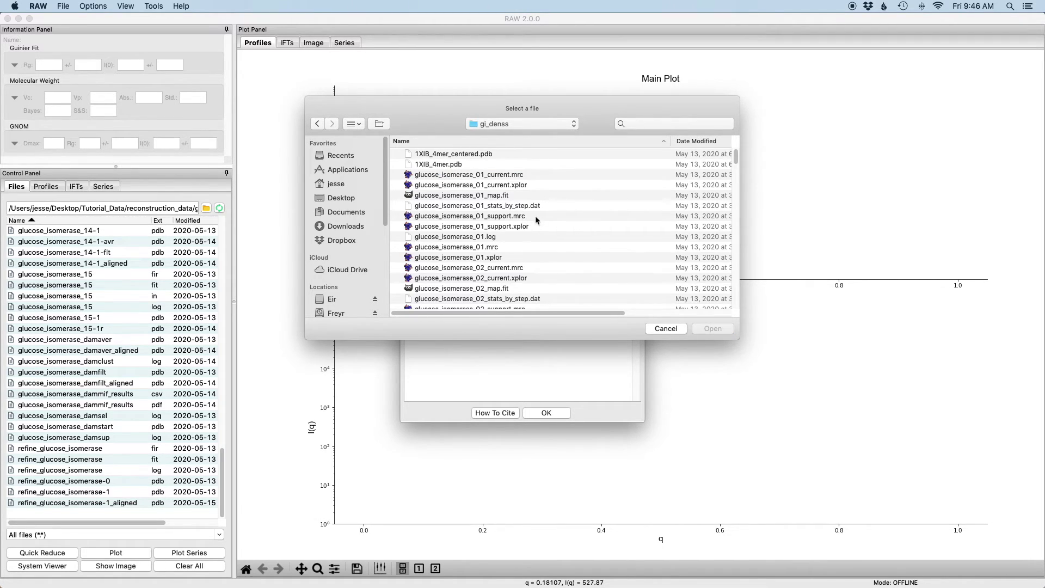
{"action": "scroll", "coordinate": [556, 221], "scroll_direction": "down", "scroll_amount": 3}
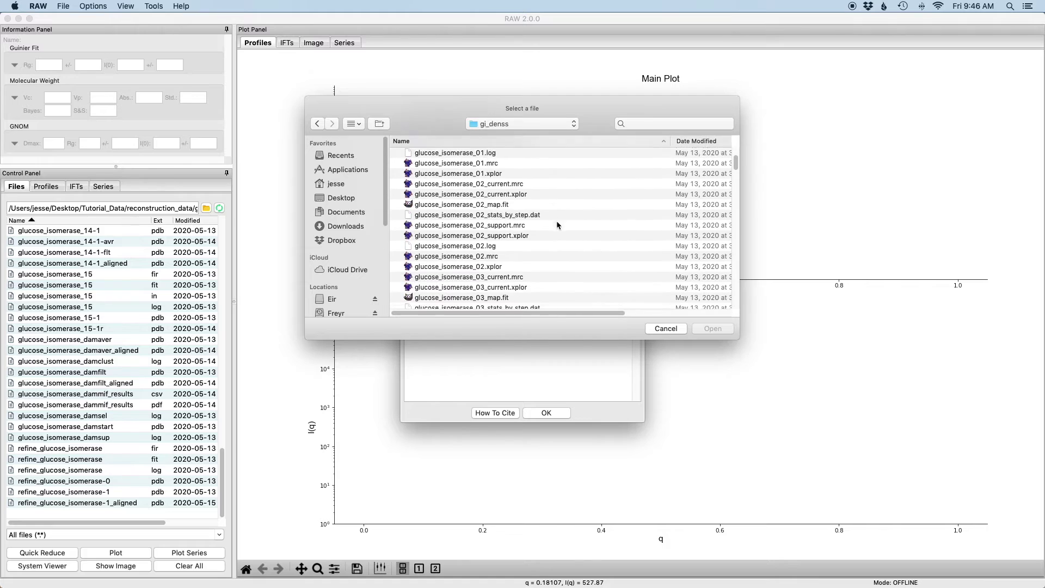
{"action": "scroll", "coordinate": [556, 221], "scroll_direction": "down", "scroll_amount": 5}
{"action": "scroll", "coordinate": [558, 220], "scroll_direction": "down", "scroll_amount": 10}
{"action": "scroll", "coordinate": [558, 219], "scroll_direction": "down", "scroll_amount": 10}
{"action": "scroll", "coordinate": [560, 220], "scroll_direction": "down", "scroll_amount": 5}
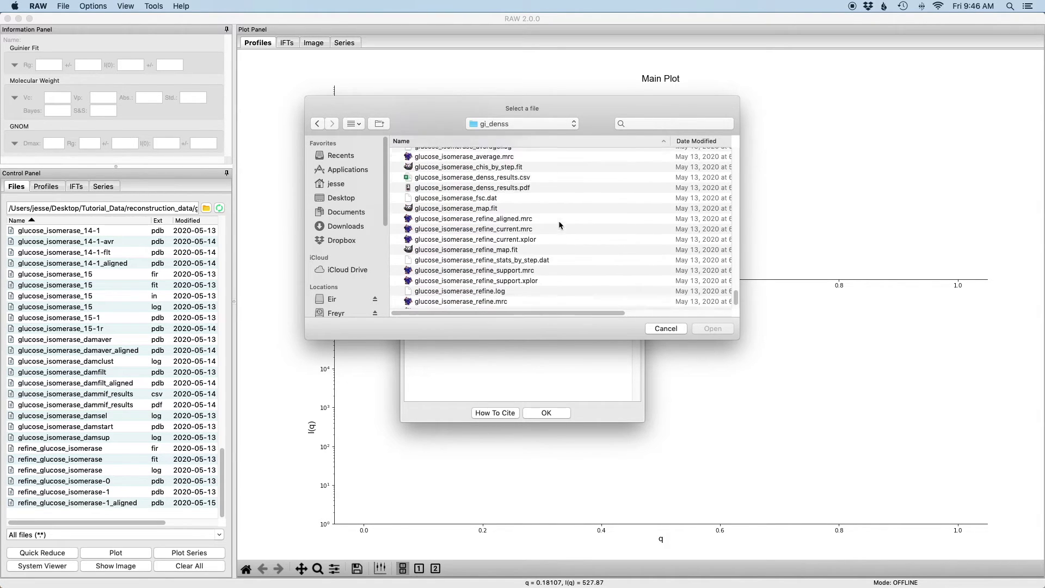
{"action": "scroll", "coordinate": [559, 221], "scroll_direction": "down", "scroll_amount": 5}
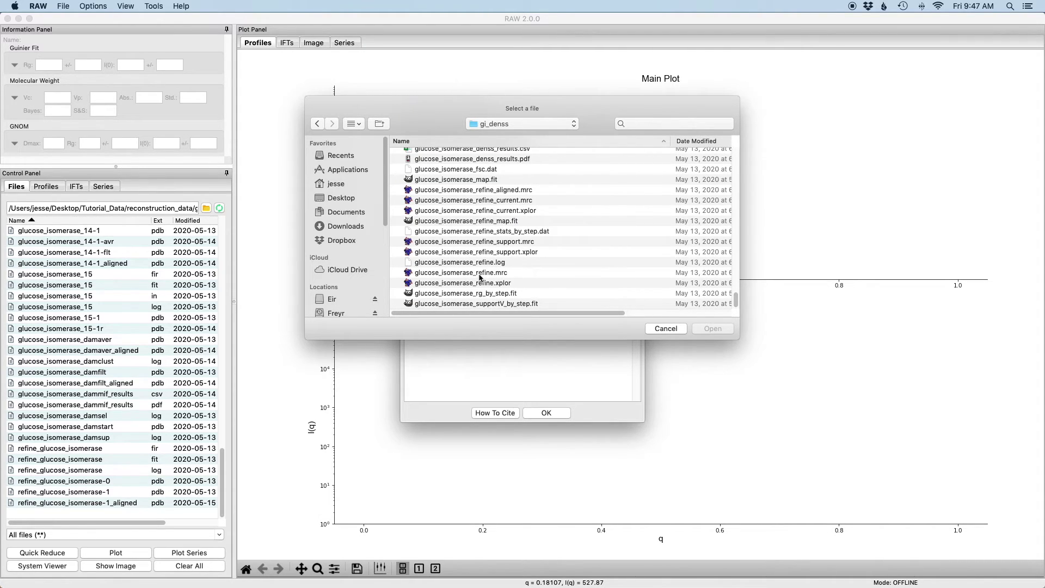
{"action": "scroll", "coordinate": [494, 277], "scroll_direction": "right", "scroll_amount": 1}
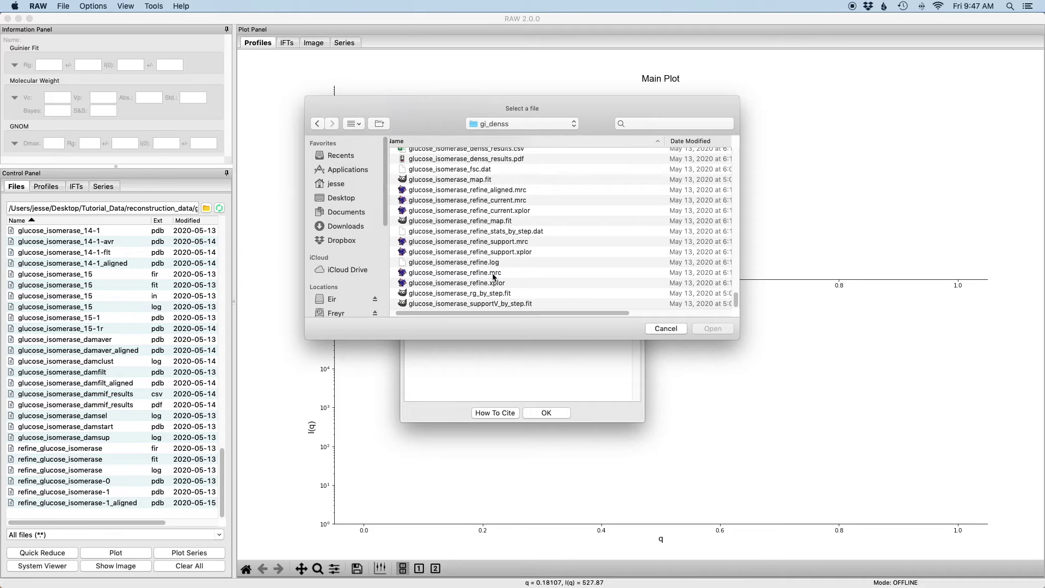
{"action": "left_click", "coordinate": [493, 274]}
{"action": "left_click", "coordinate": [713, 329]}
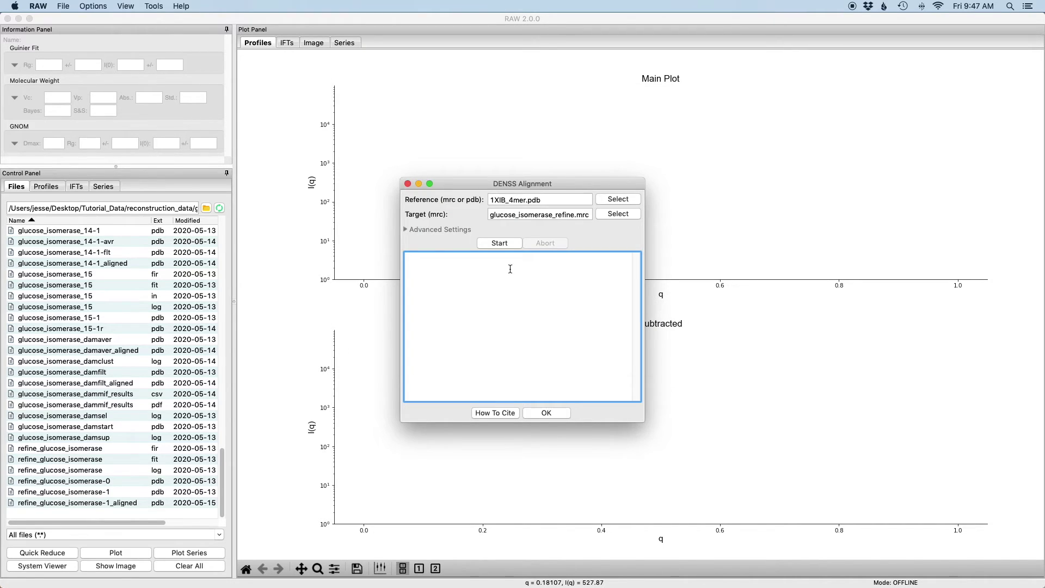
{"action": "left_click", "coordinate": [435, 230]}
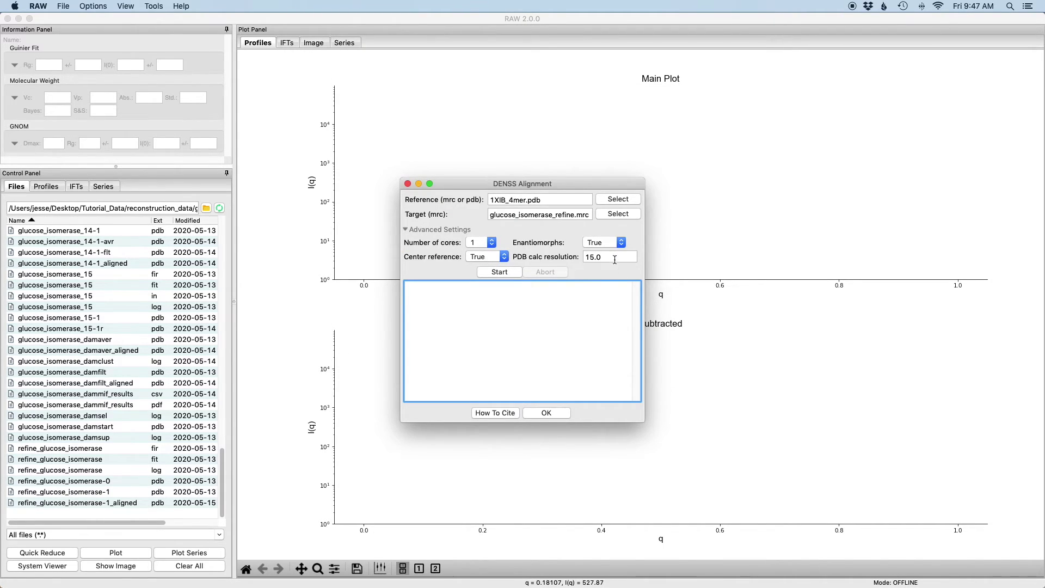
Hide advanced settings and start the DENSS alignment, allowing glucose_isomerase_refine_aligned.mrc to be overwritten.
{"action": "left_click", "coordinate": [443, 232]}
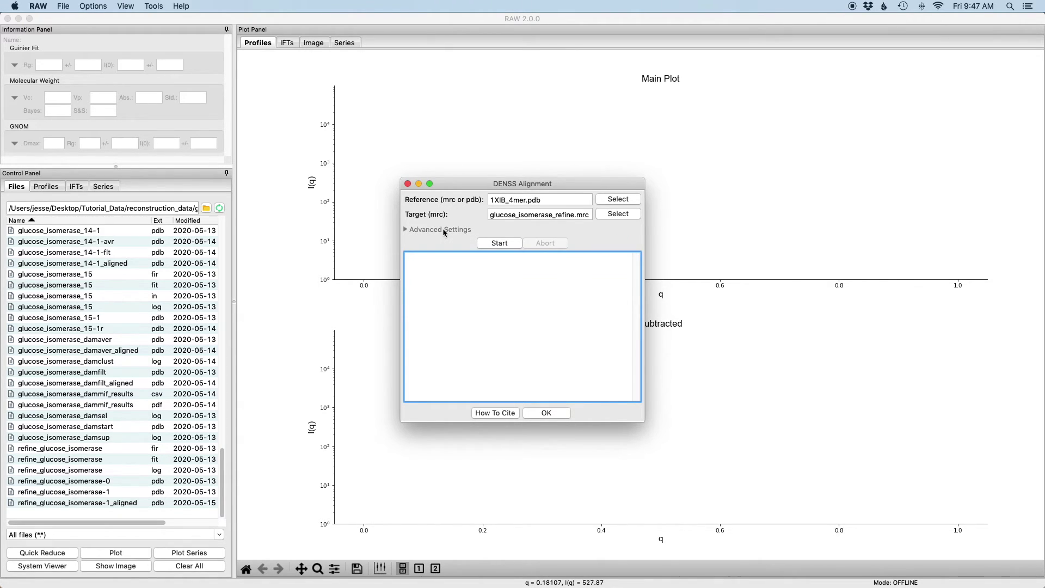
{"action": "left_click", "coordinate": [505, 246]}
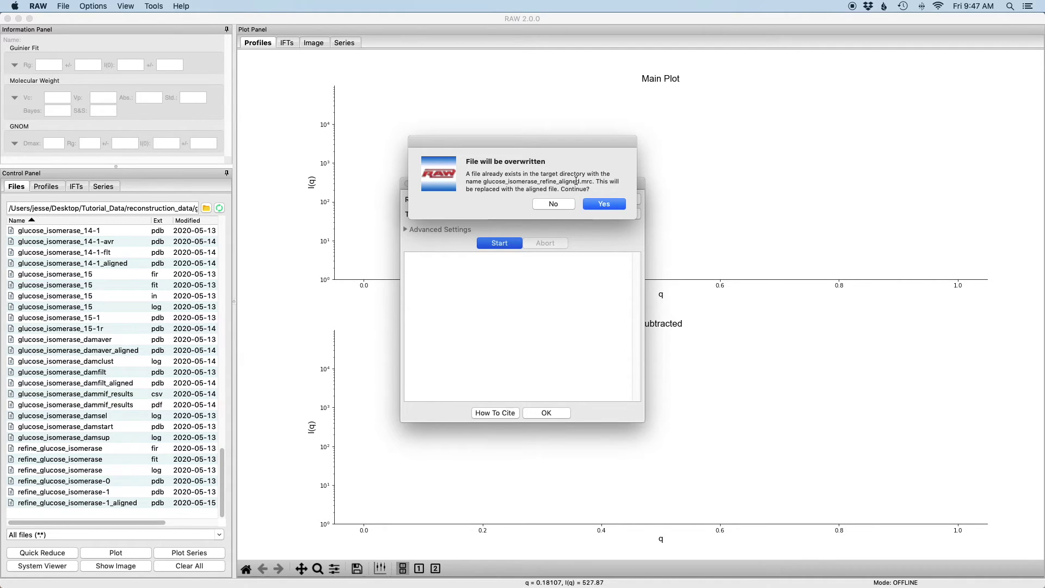
{"action": "left_click", "coordinate": [610, 209]}
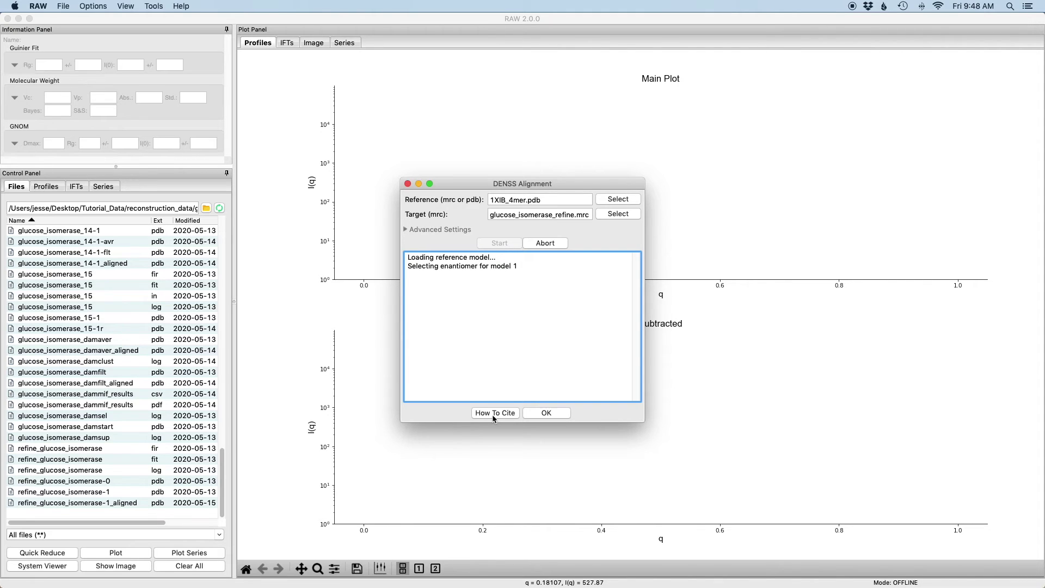
View the DENSS citation info, then close the finished alignment window (correlation 0.888).
{"action": "left_click", "coordinate": [494, 417]}
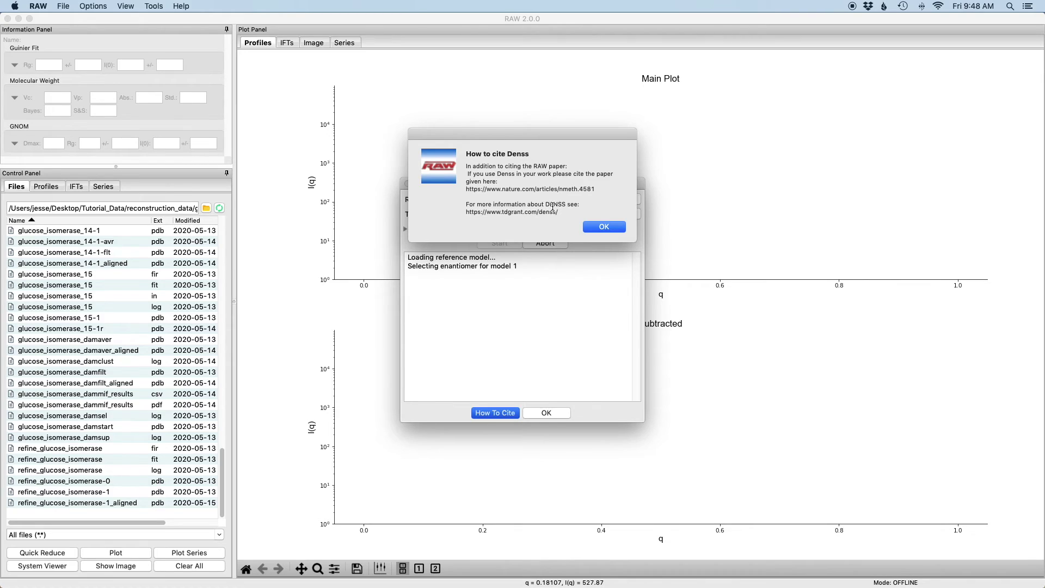
{"action": "left_click", "coordinate": [606, 226]}
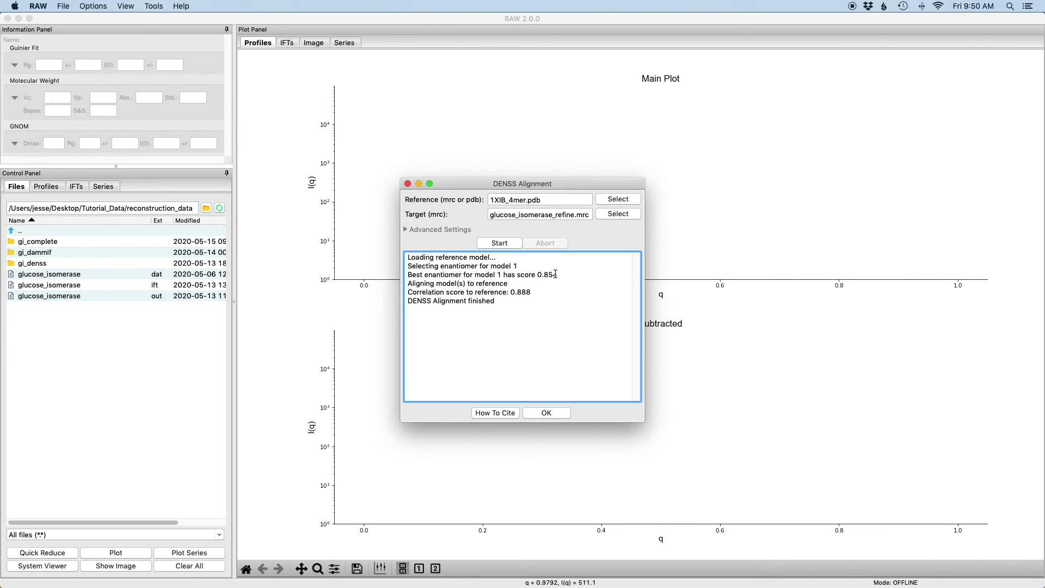
{"action": "left_click", "coordinate": [546, 414]}
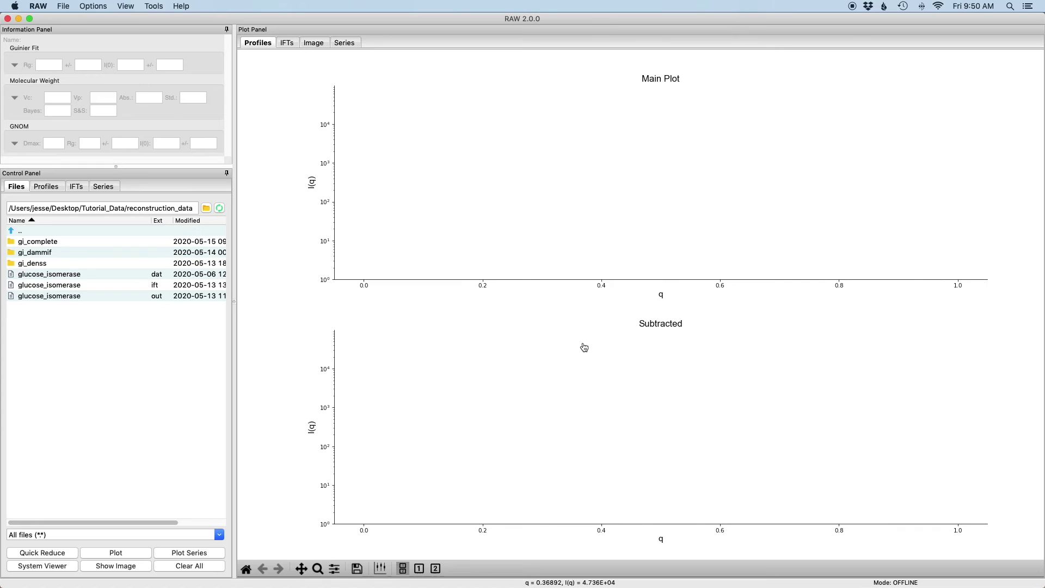
Browse Tutorial_Data > reconstruction_data > gi_denss and select today's glucose_isomerase_refine_aligned.mrc.
{"action": "key", "text": "super+Tab"}
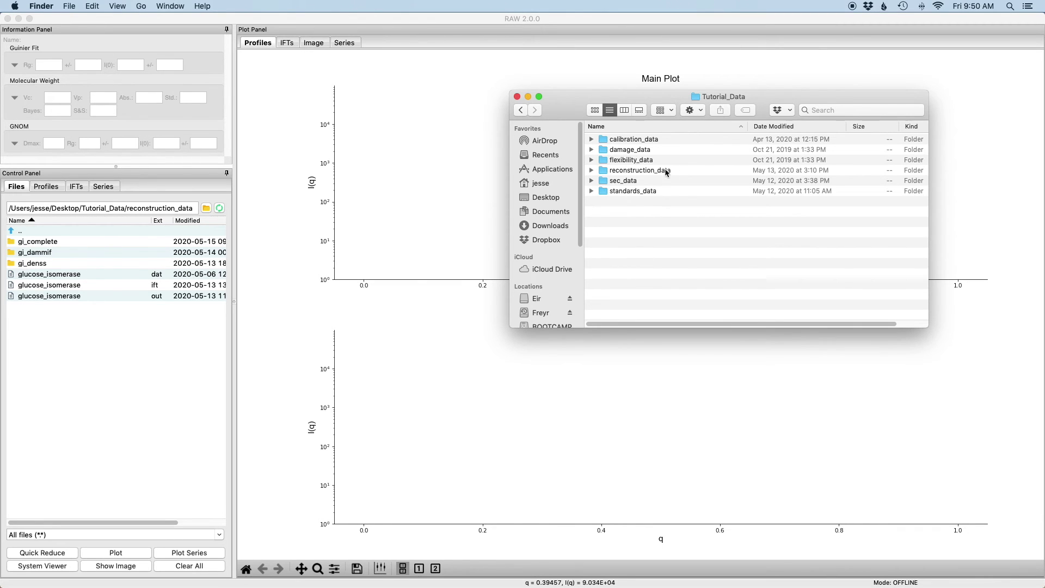
{"action": "double_click", "coordinate": [664, 171]}
{"action": "left_click", "coordinate": [636, 161]}
{"action": "double_click", "coordinate": [637, 161]}
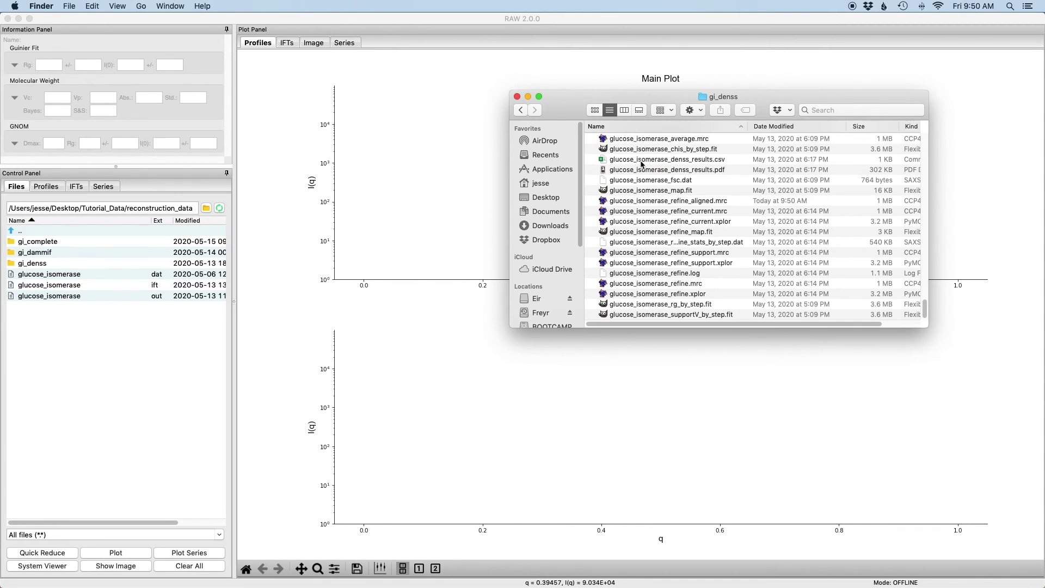
{"action": "scroll", "coordinate": [766, 159], "scroll_direction": "down", "scroll_amount": 2}
{"action": "scroll", "coordinate": [766, 159], "scroll_direction": "up", "scroll_amount": 2}
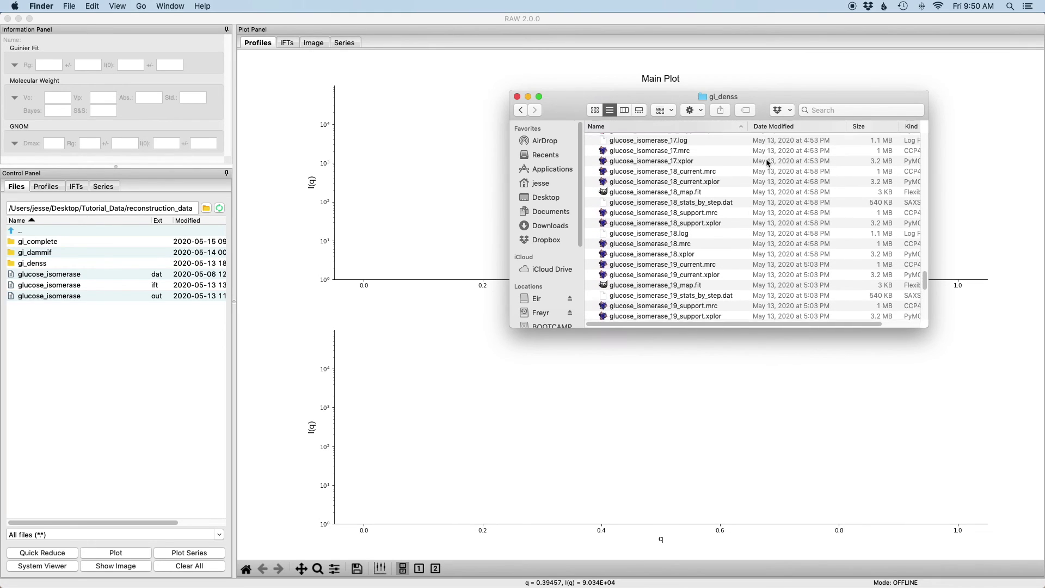
{"action": "scroll", "coordinate": [766, 158], "scroll_direction": "down", "scroll_amount": 1}
{"action": "scroll", "coordinate": [767, 159], "scroll_direction": "down", "scroll_amount": 2}
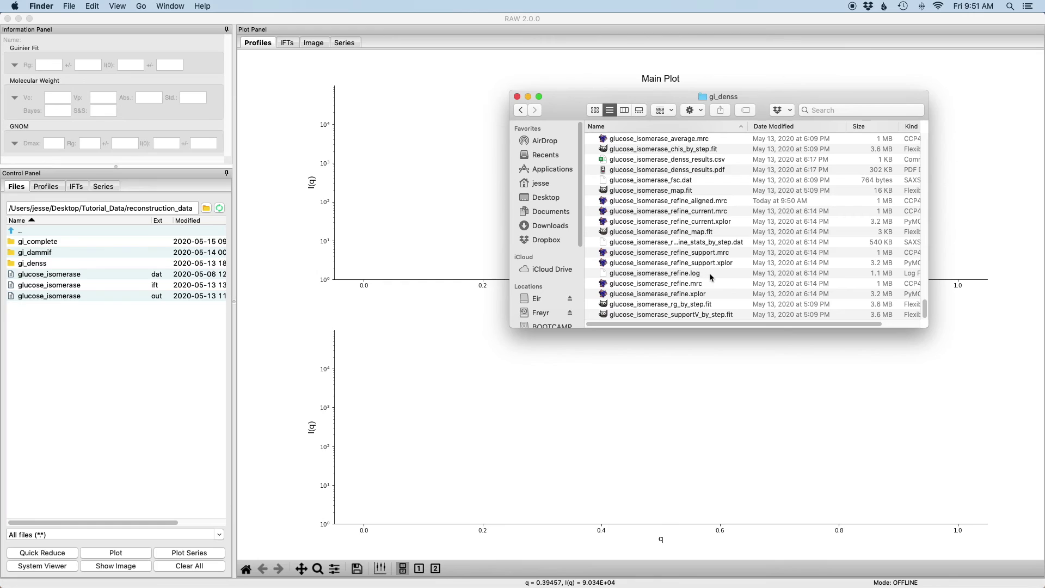
{"action": "left_click", "coordinate": [671, 203]}
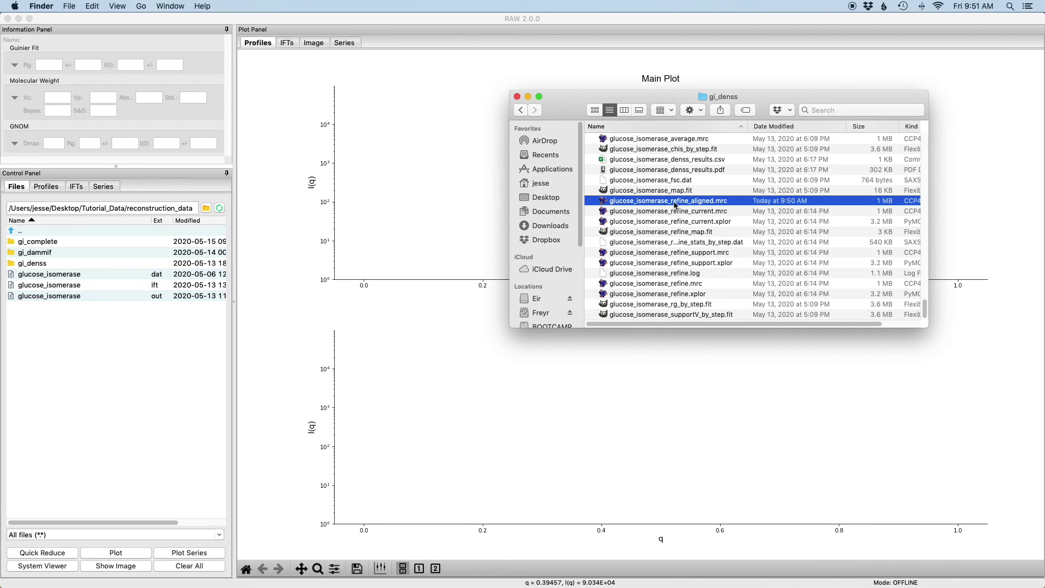
{"action": "scroll", "coordinate": [674, 204], "scroll_direction": "up", "scroll_amount": 5}
{"action": "scroll", "coordinate": [674, 204], "scroll_direction": "up", "scroll_amount": 5}
{"action": "scroll", "coordinate": [674, 204], "scroll_direction": "up", "scroll_amount": 5}
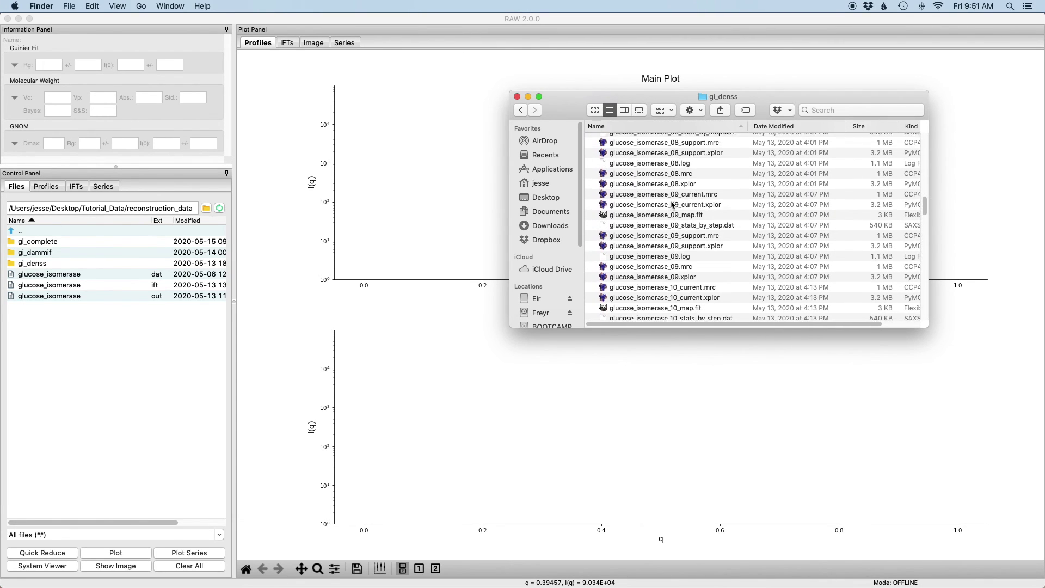
{"action": "scroll", "coordinate": [672, 204], "scroll_direction": "up", "scroll_amount": 5}
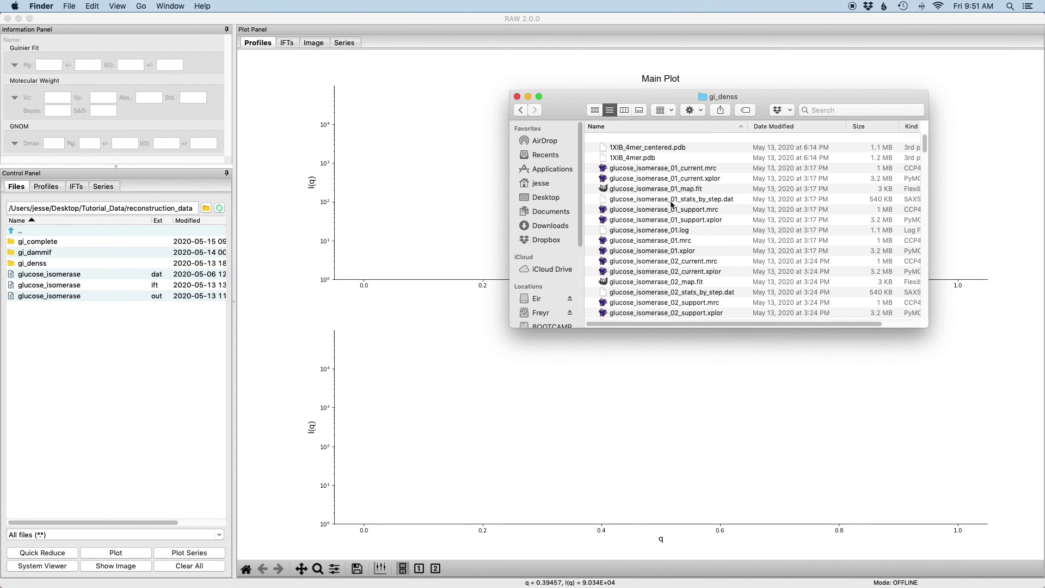
{"action": "left_click", "coordinate": [519, 110]}
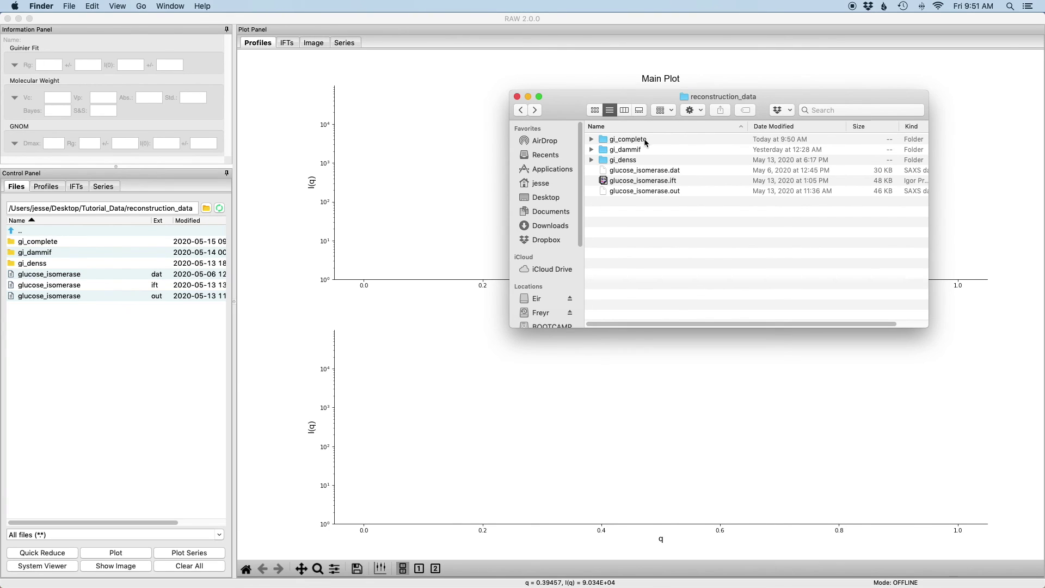
Select 1XIB_4mer_centered.pdb in gi_complete, then bring BioXTAS RAW back to front.
{"action": "double_click", "coordinate": [645, 141]}
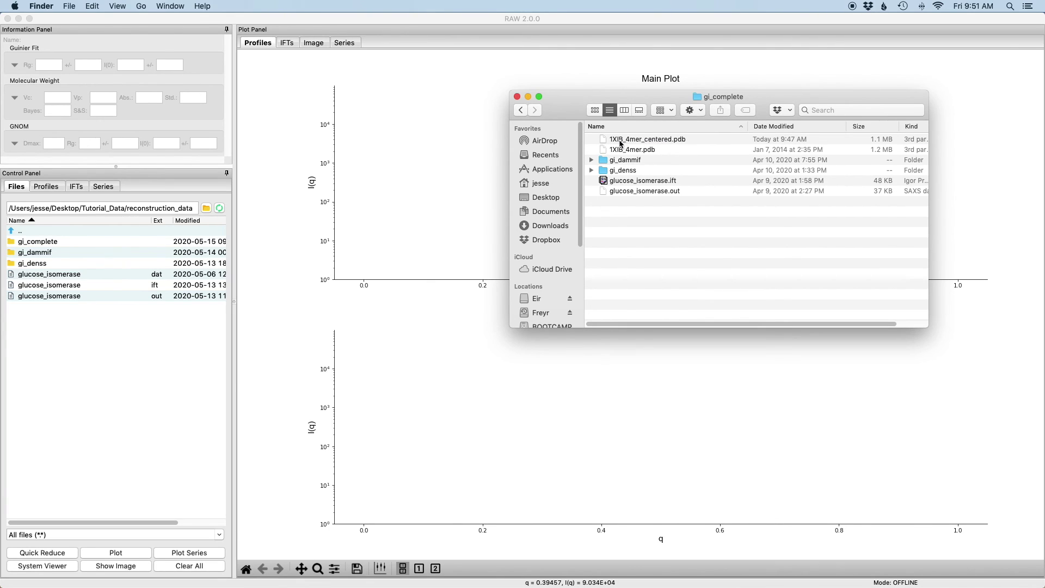
{"action": "left_click", "coordinate": [620, 142]}
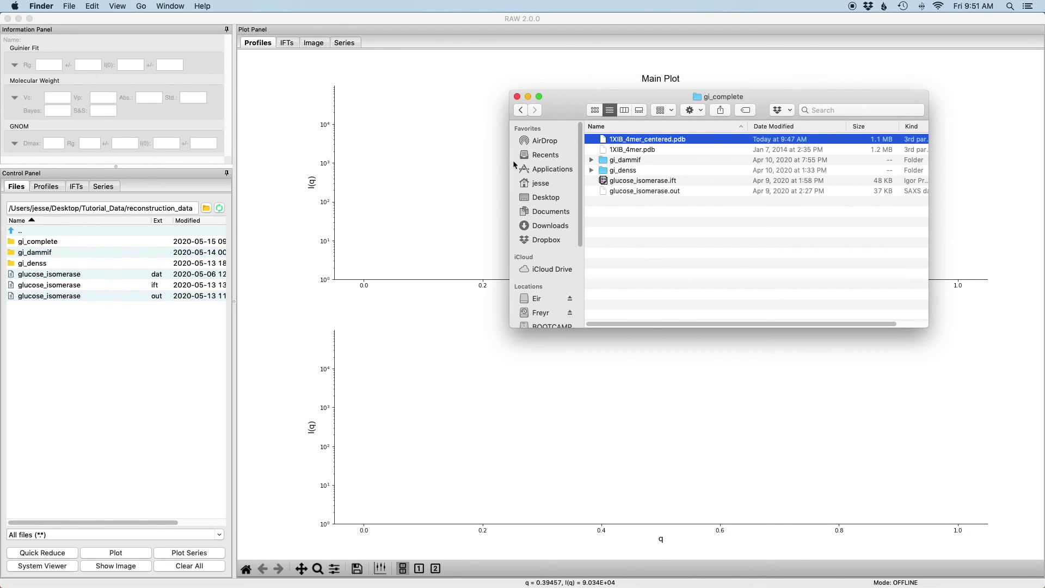
{"action": "left_click", "coordinate": [488, 169]}
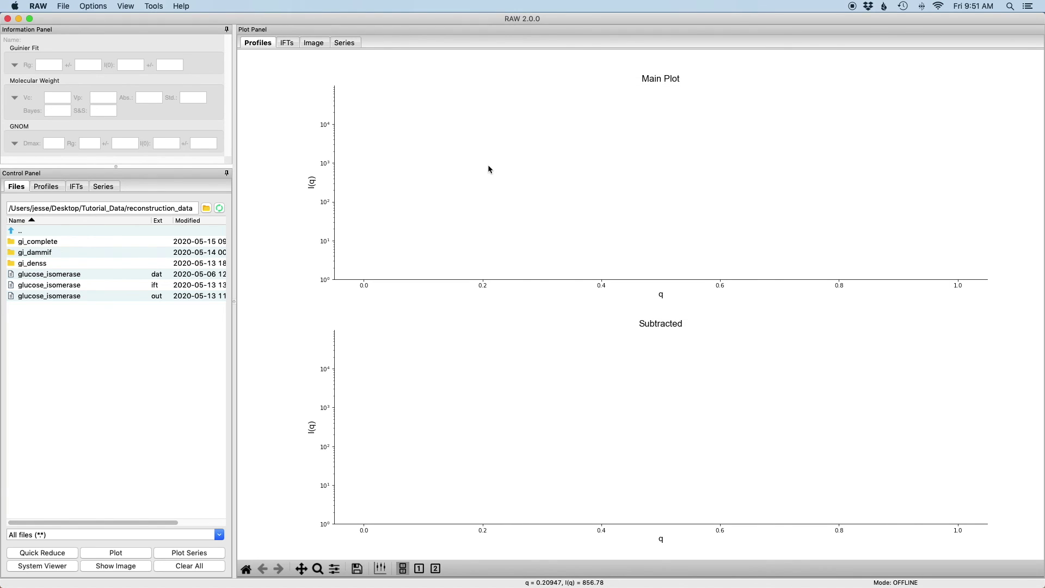